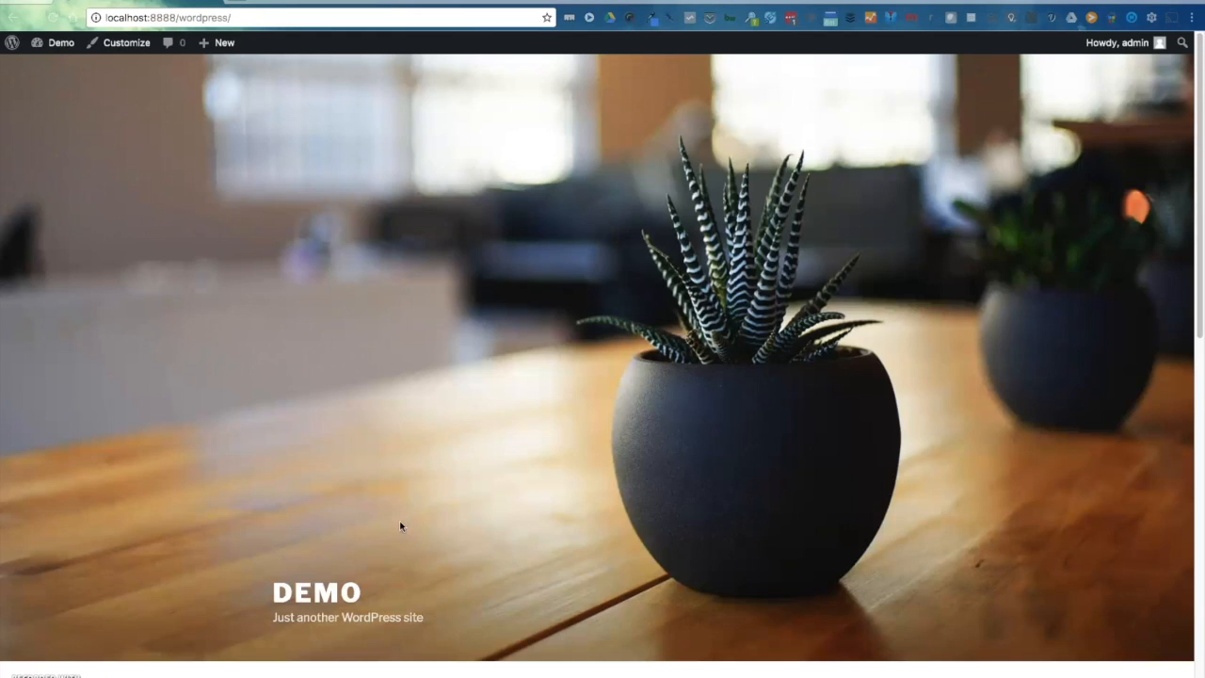
Go to localhost:8888/wordpress/wp-admin and log in to the site's dashboard, dismissing the offer to remember the password.
click(233, 17)
click(230, 16)
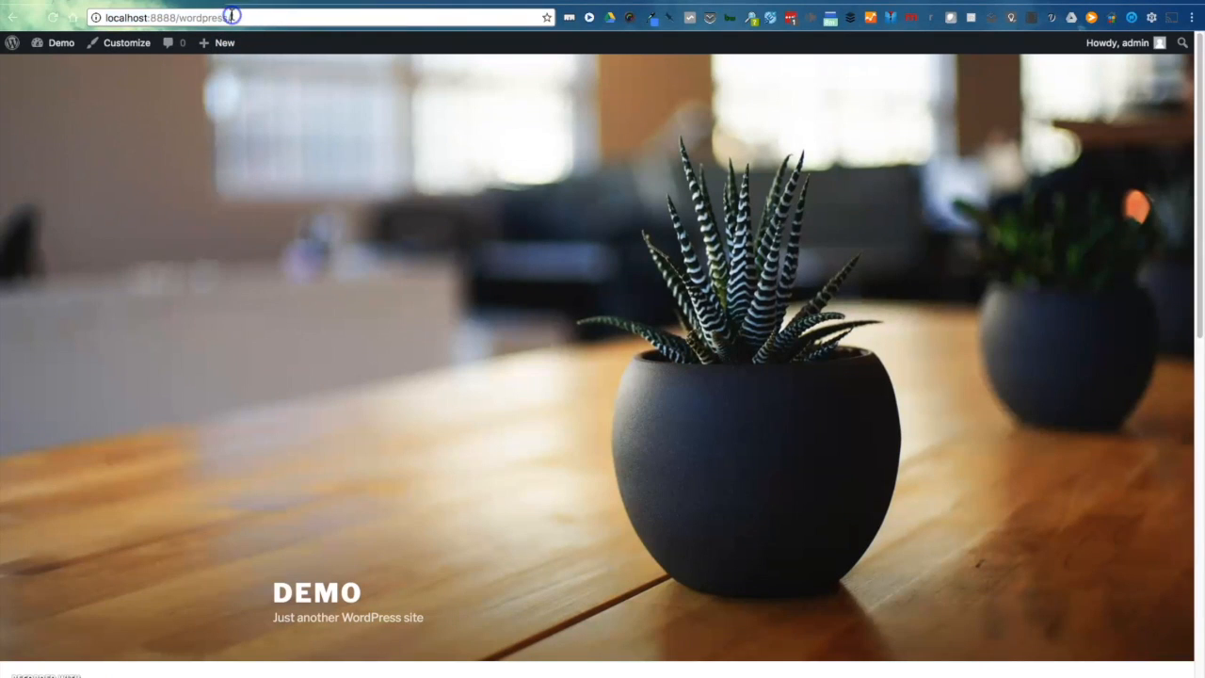
text(w)
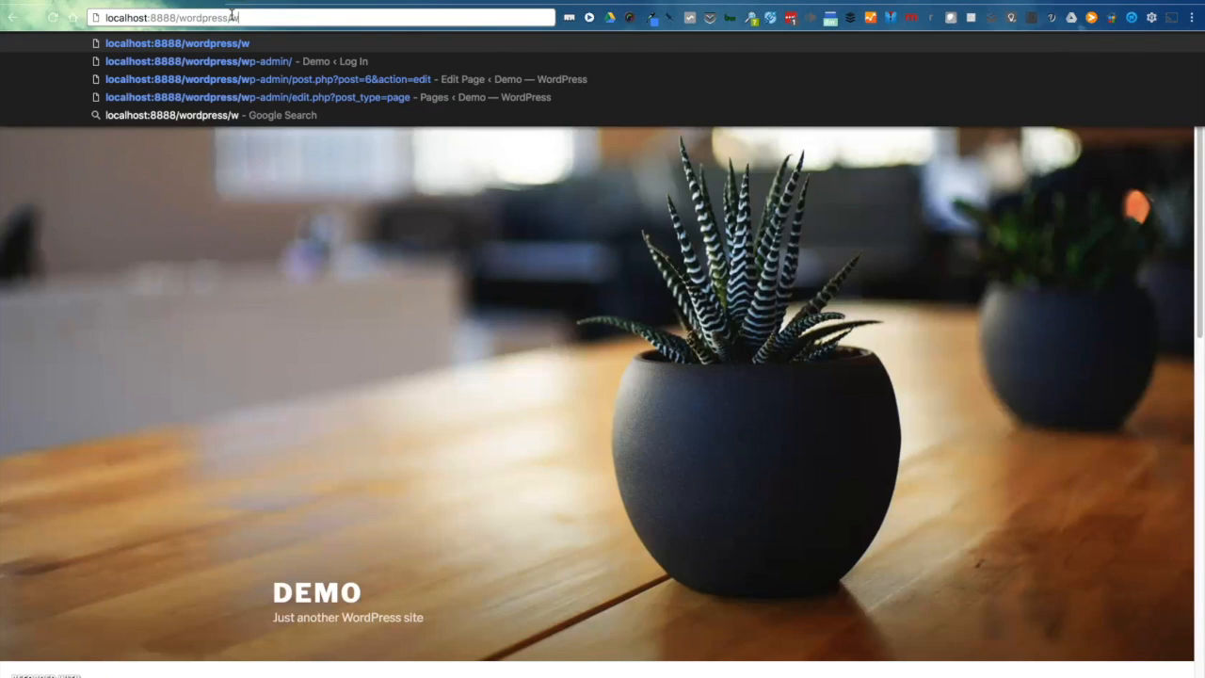
text(p-admin)
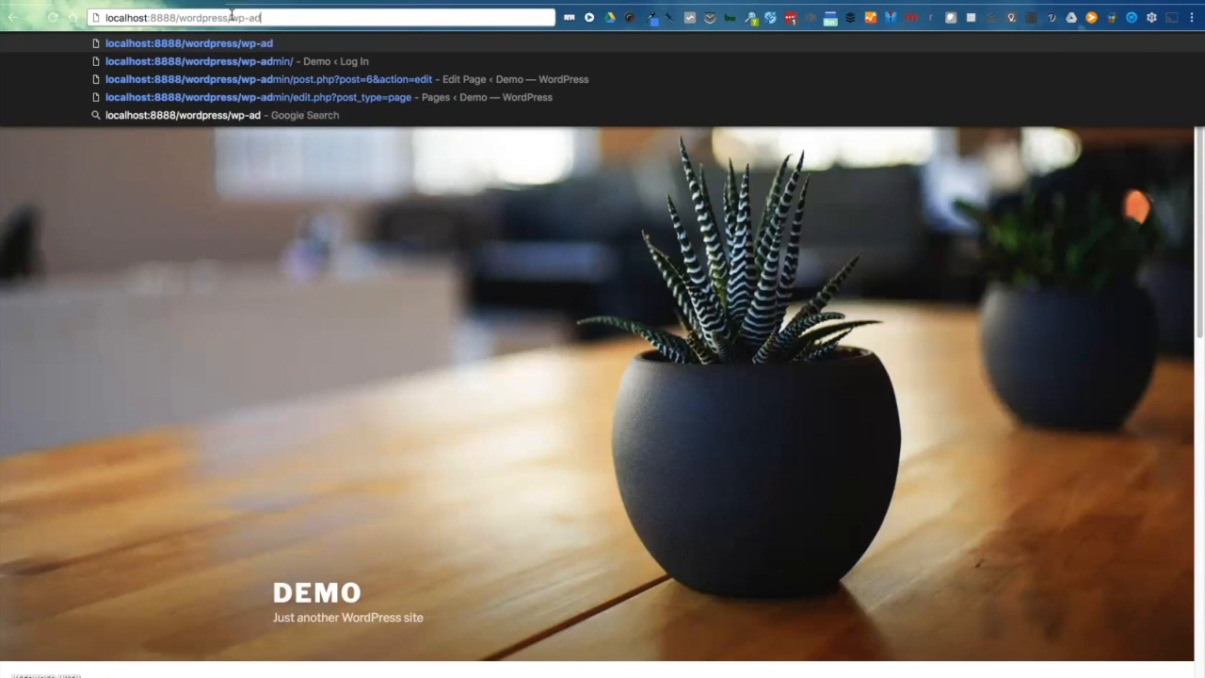
key(Return)
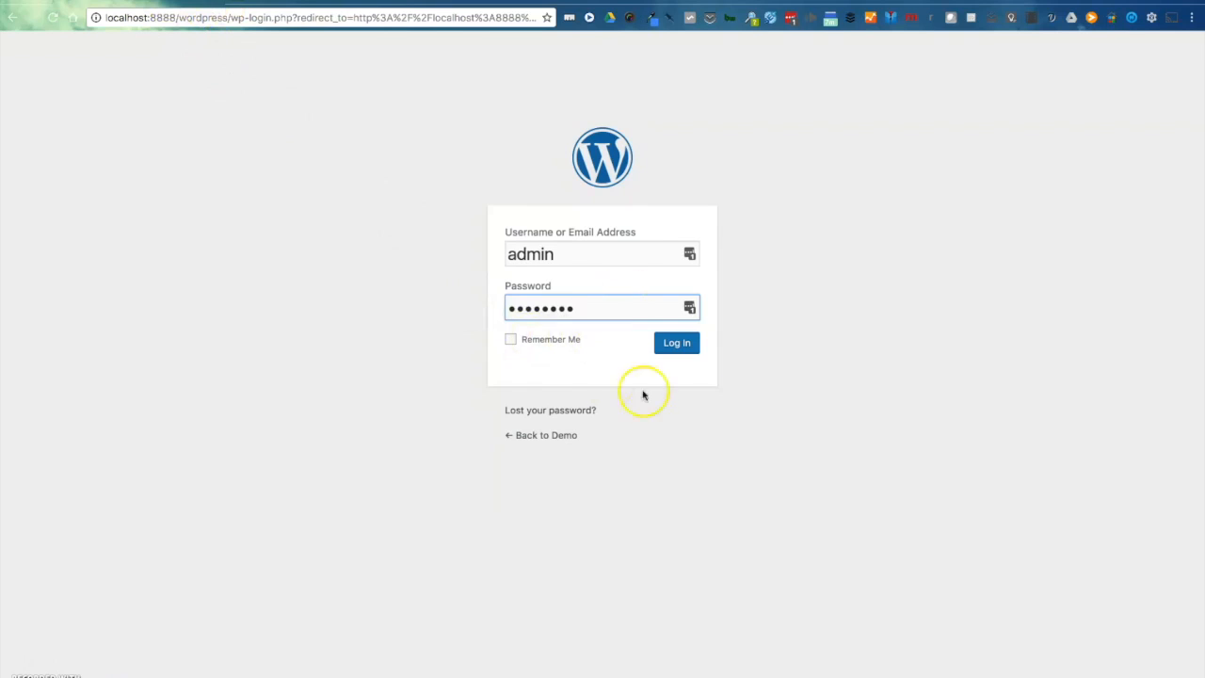
click(677, 343)
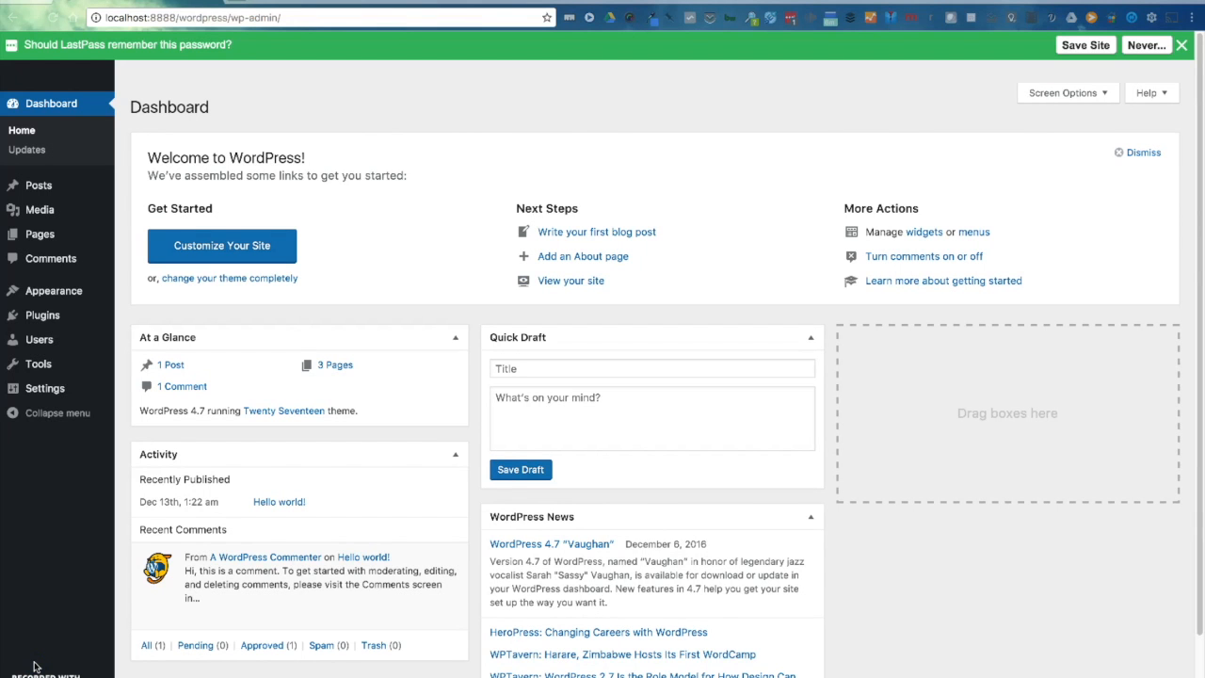
click(1182, 46)
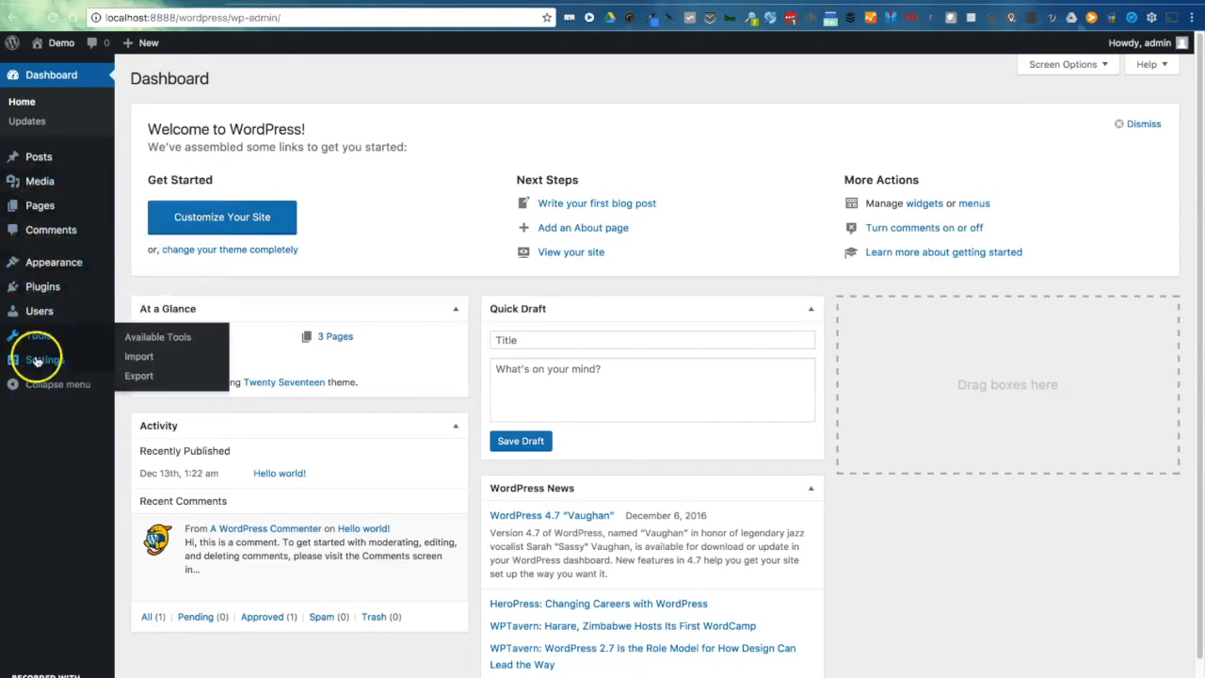
Open the About Us page for editing from the site's list of pages.
mouse_move(52, 220)
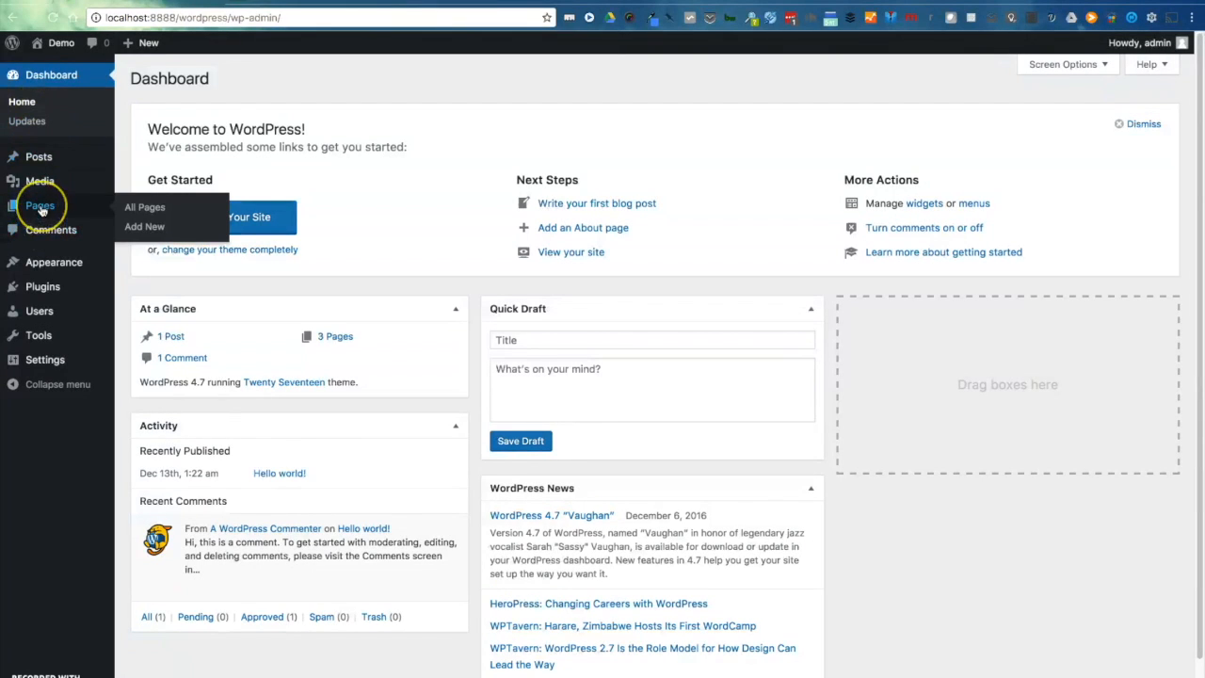
click(43, 208)
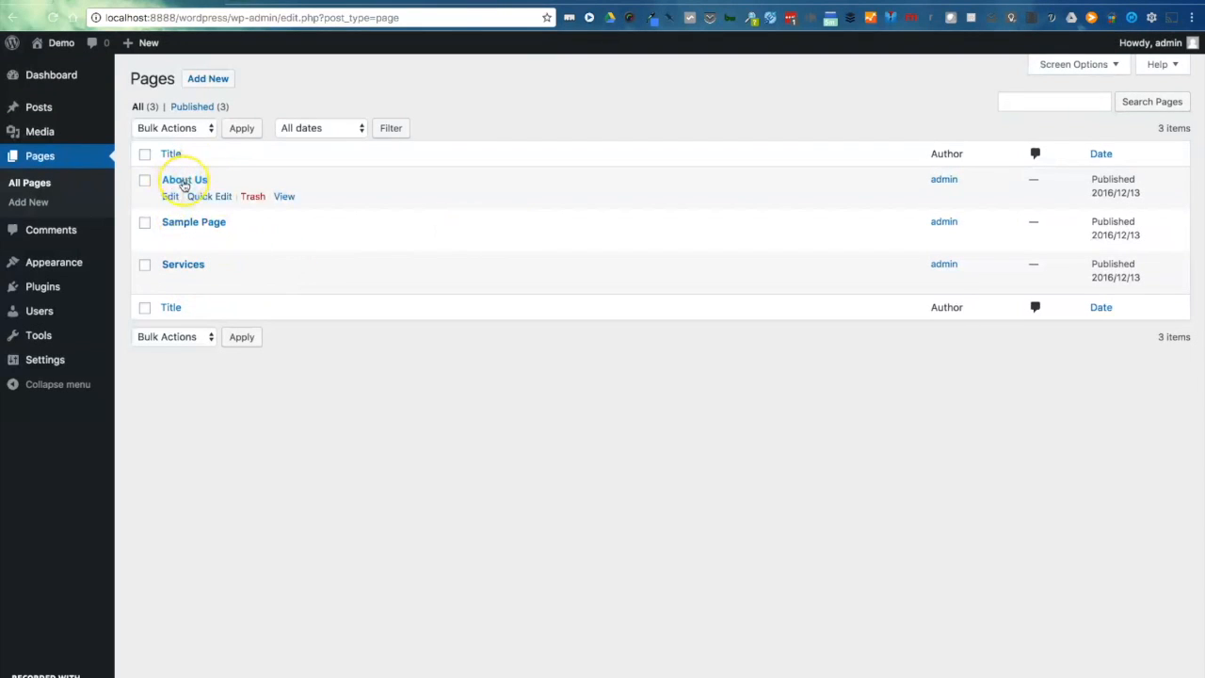
click(184, 182)
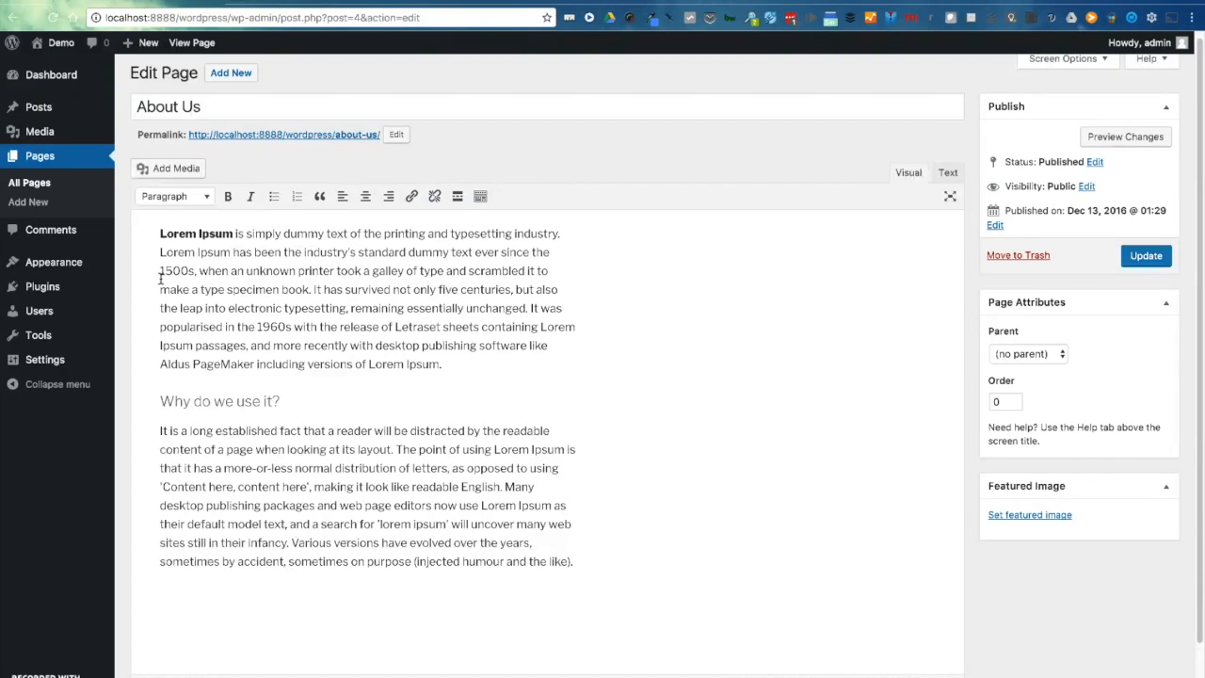
Add the line "This is an about page." above the first Lorem Ipsum paragraph in the page content.
click(227, 196)
click(160, 235)
scroll(160, 234, down, 2)
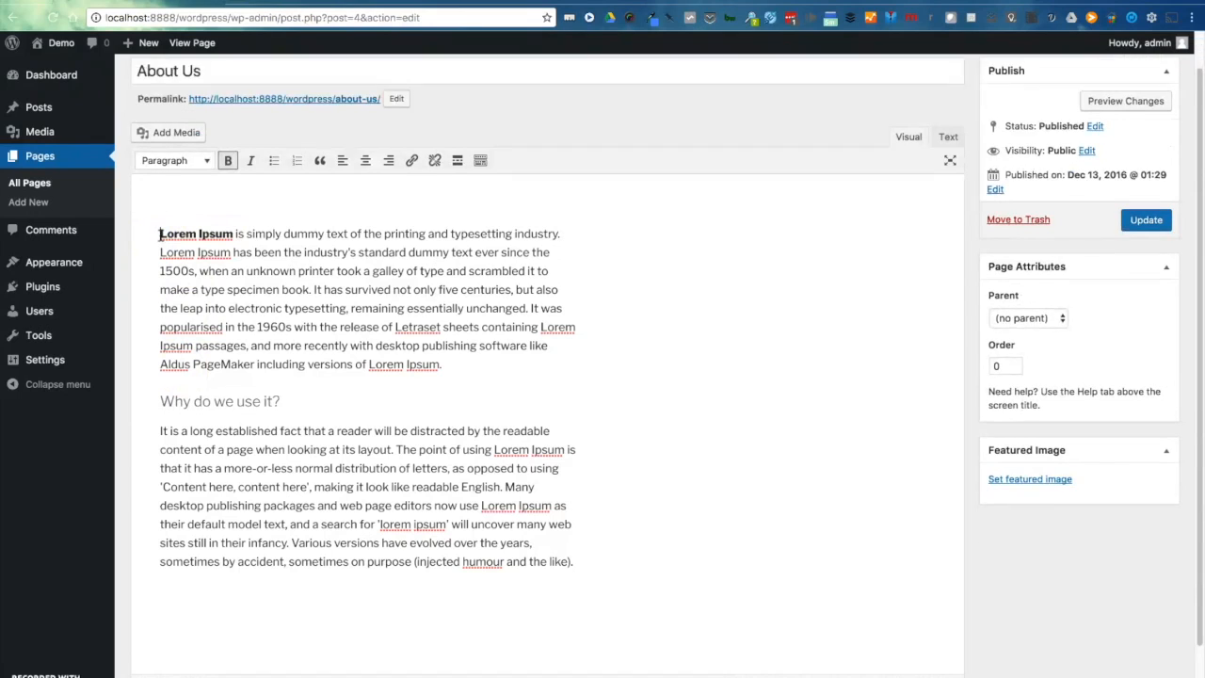
key(Up)
text(1)
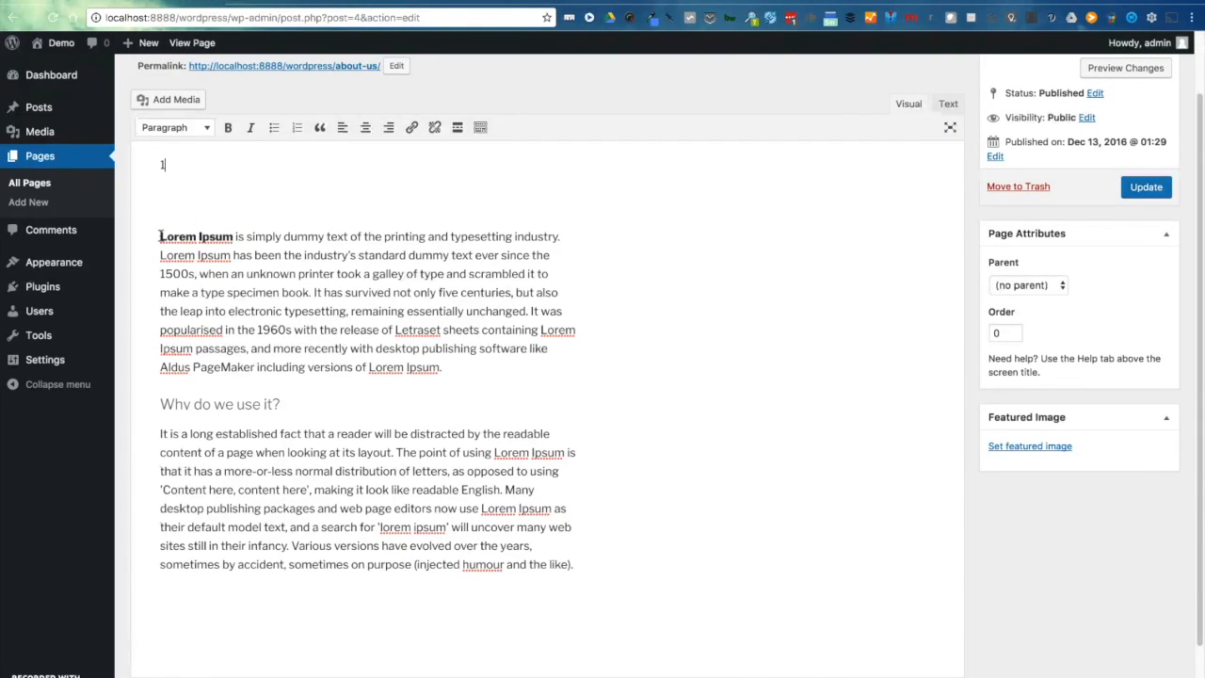
key(BackSpace)
text(This is an about page.)
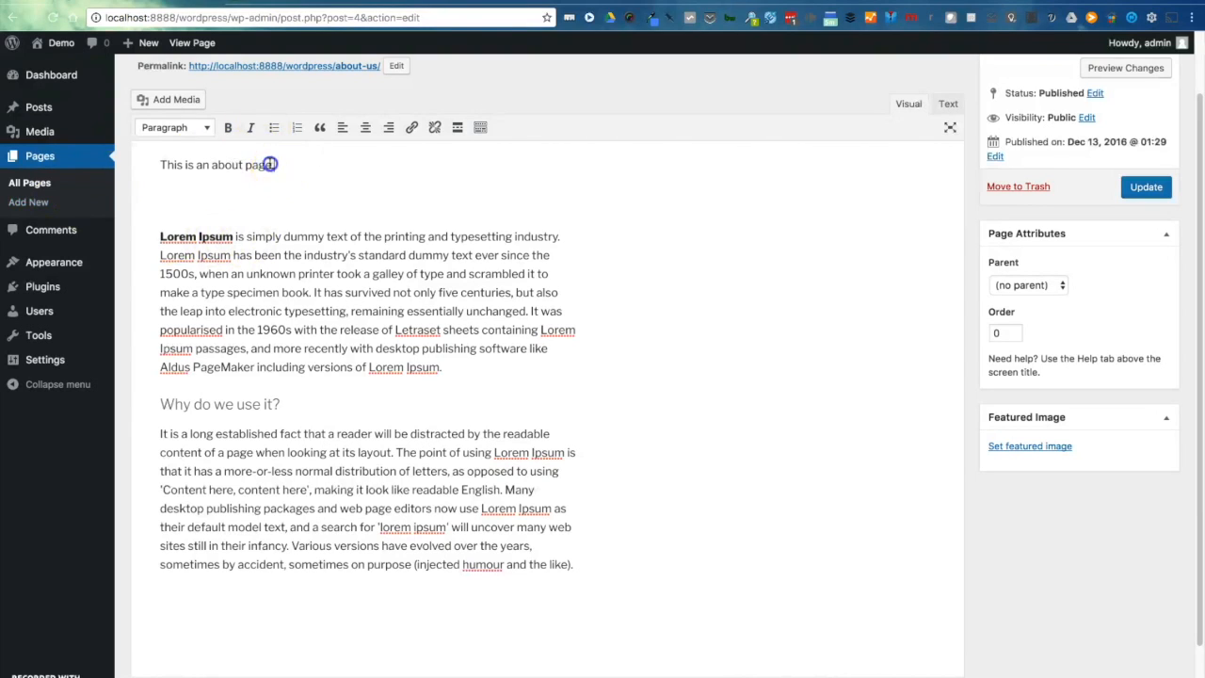
Format the line "This is an about page." as bold and italic.
drag(277, 167, 114, 155)
click(228, 127)
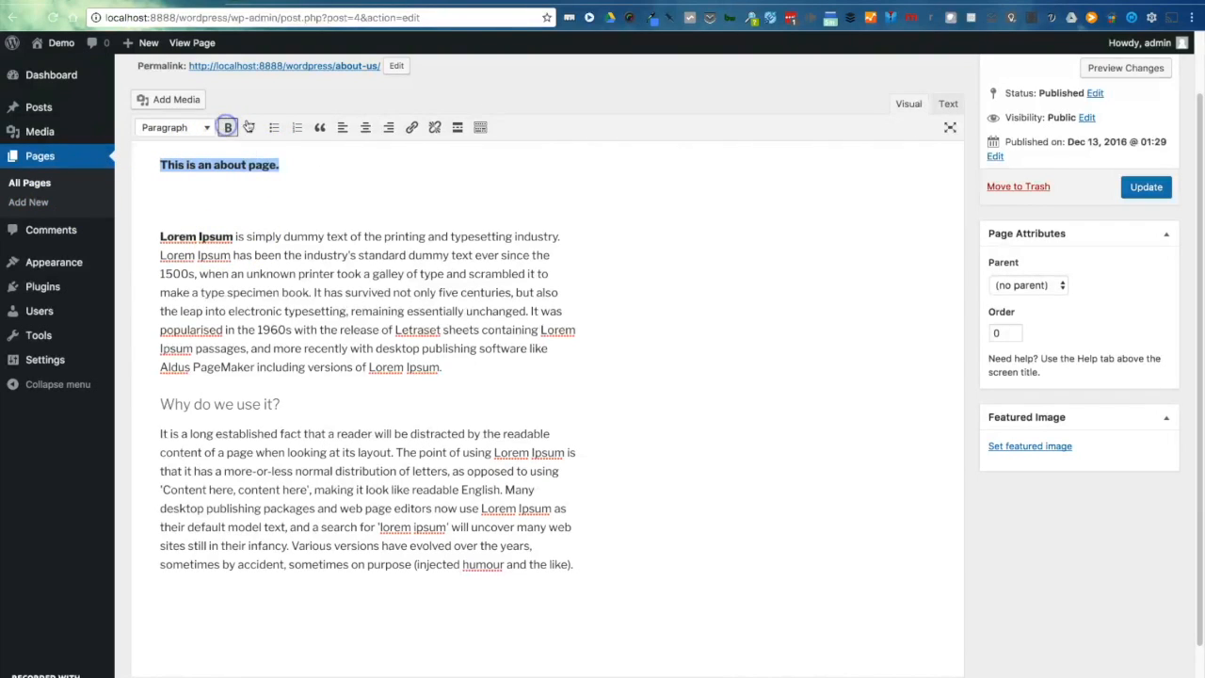
click(252, 127)
click(315, 181)
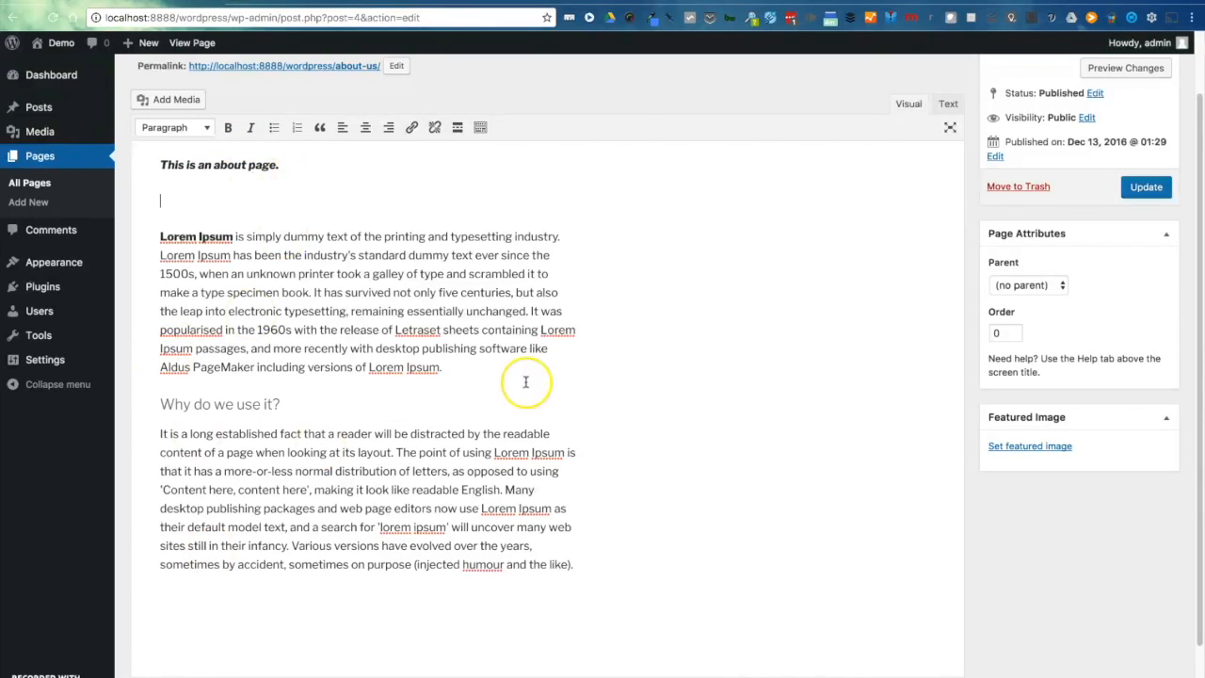
Update the About Us page and view it through its permalink.
drag(1199, 270, 1202, 424)
click(1147, 112)
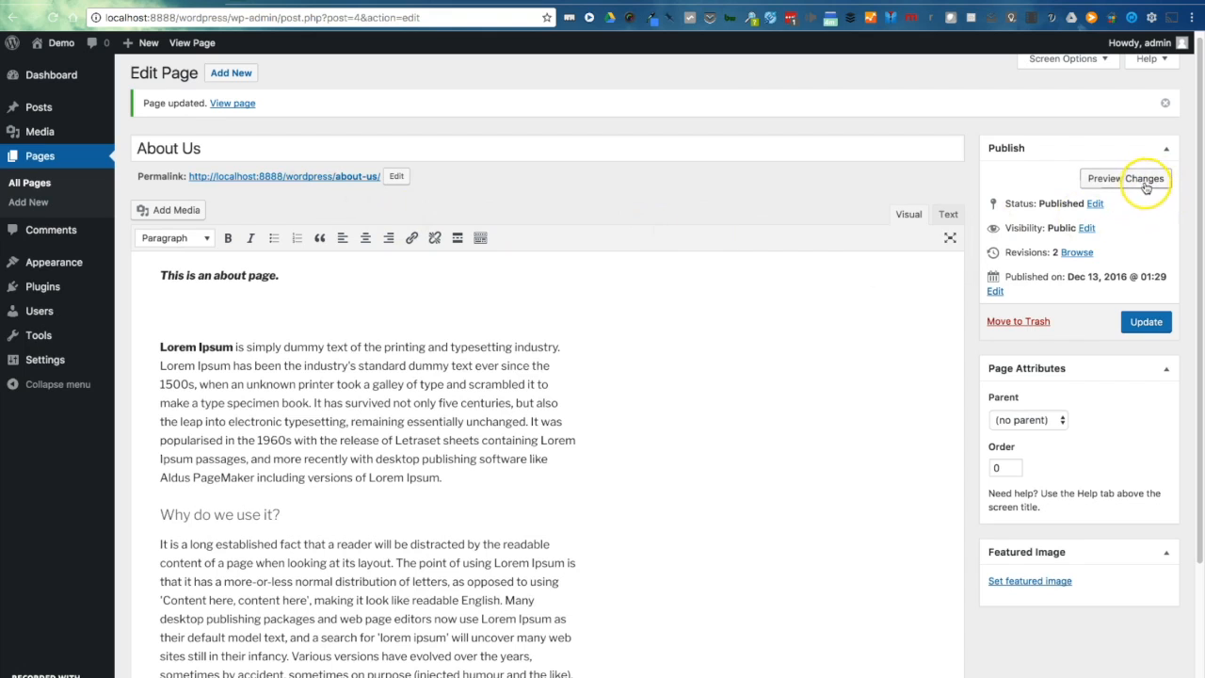
click(267, 178)
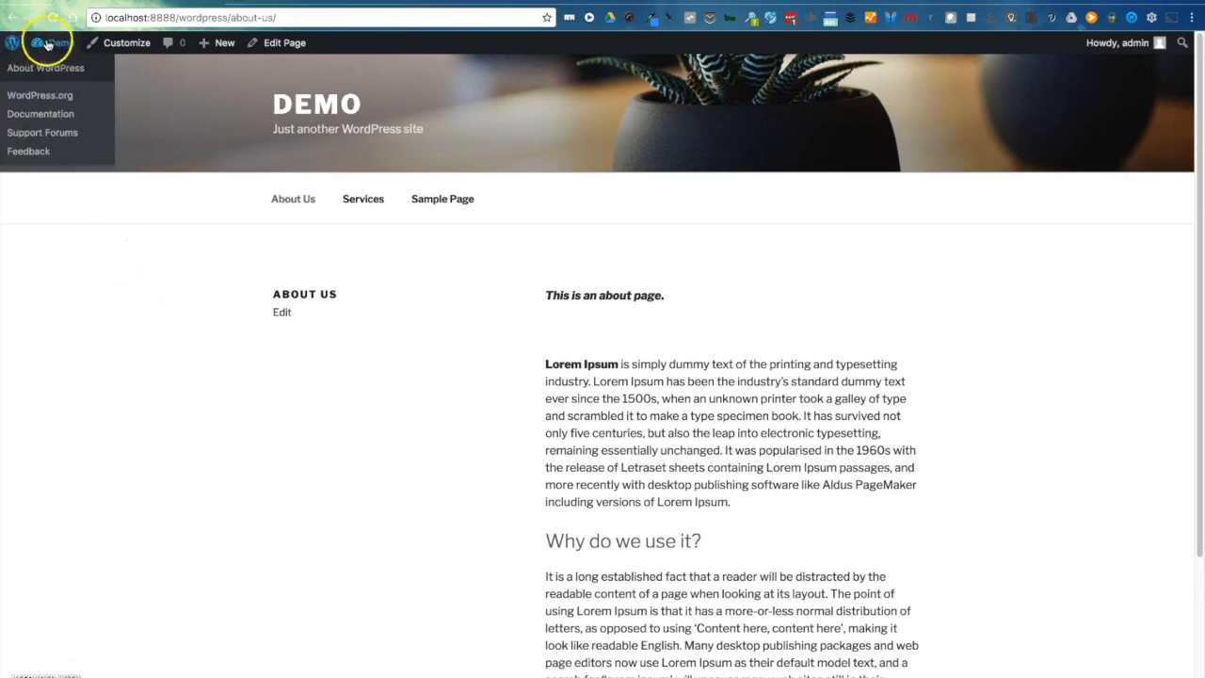
Look up the list of pages through the dashboard and return to the live site.
mouse_move(47, 44)
click(53, 71)
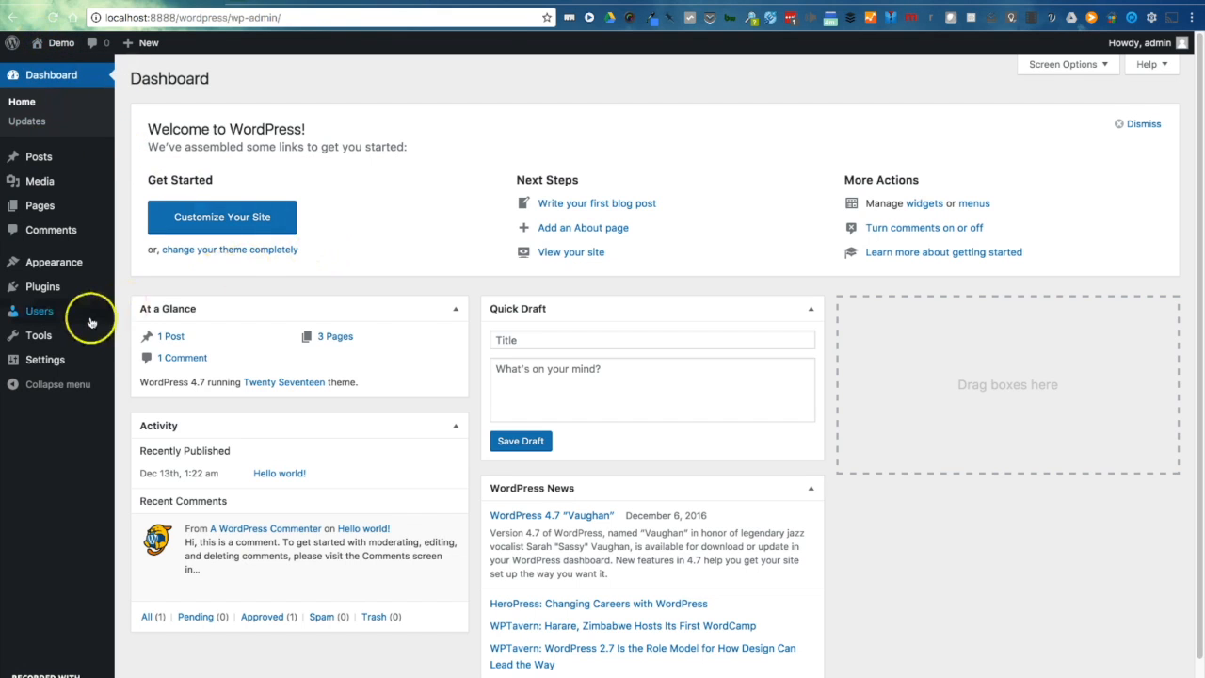
mouse_move(89, 319)
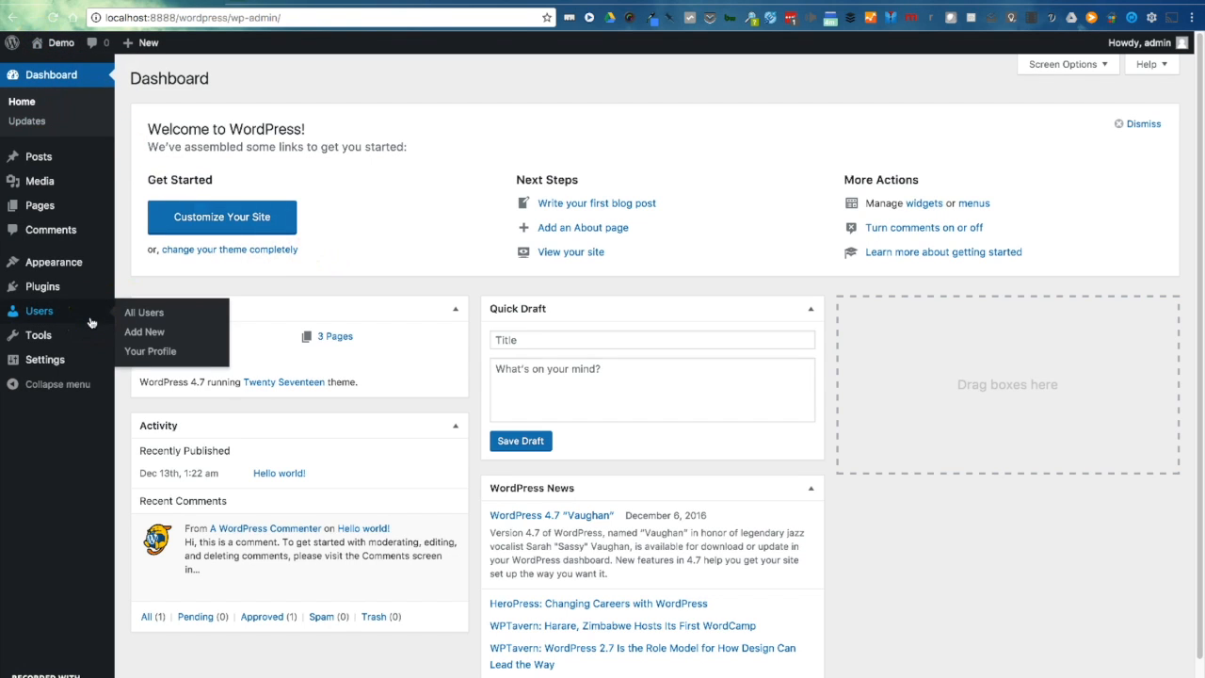
click(30, 204)
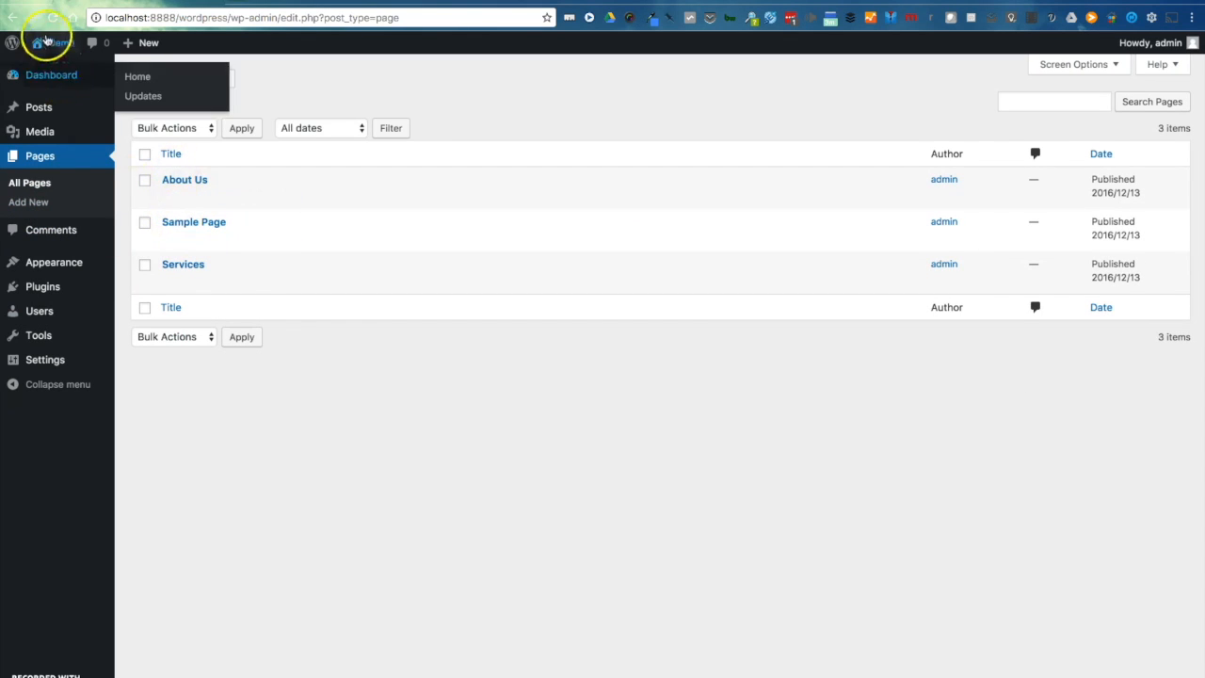
click(47, 41)
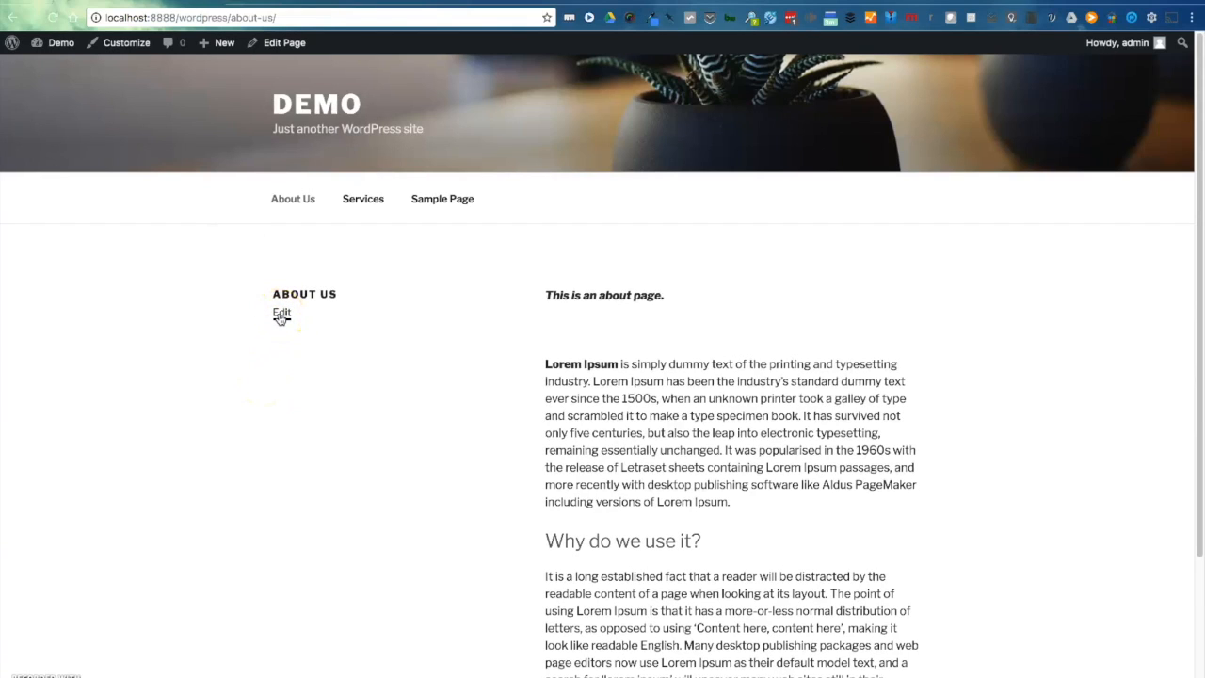
Open the About Us page for editing from its live view and delete the empty line above the Lorem Ipsum paragraph.
click(284, 43)
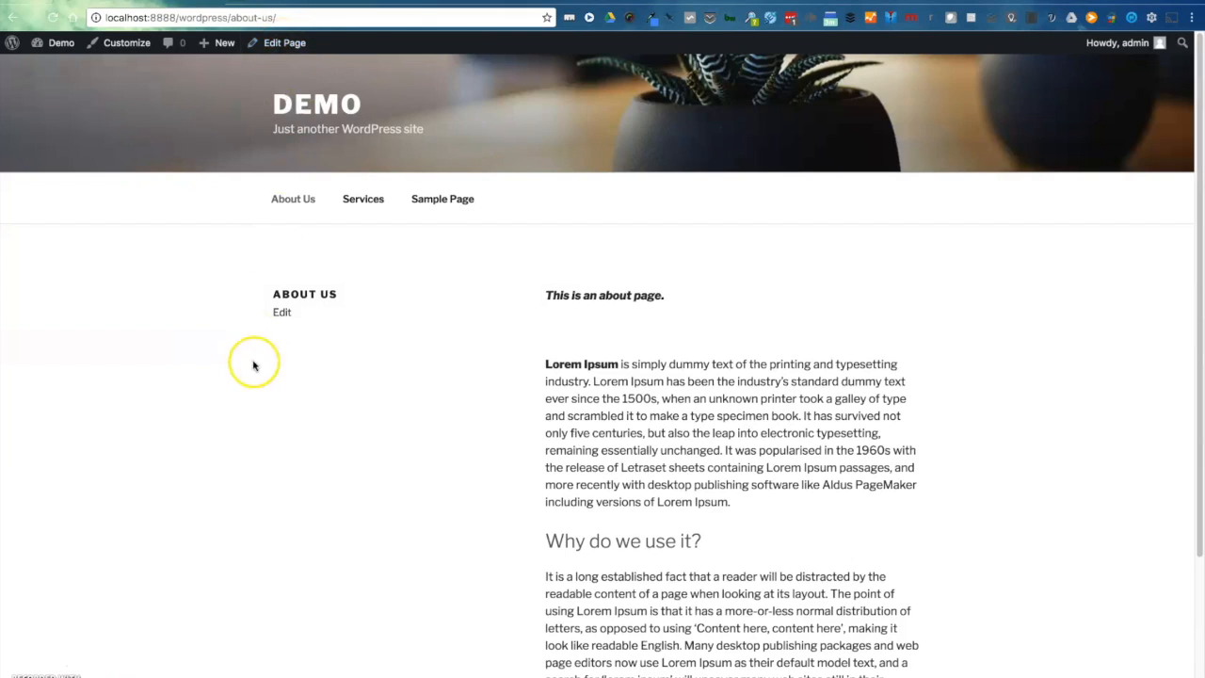
click(281, 44)
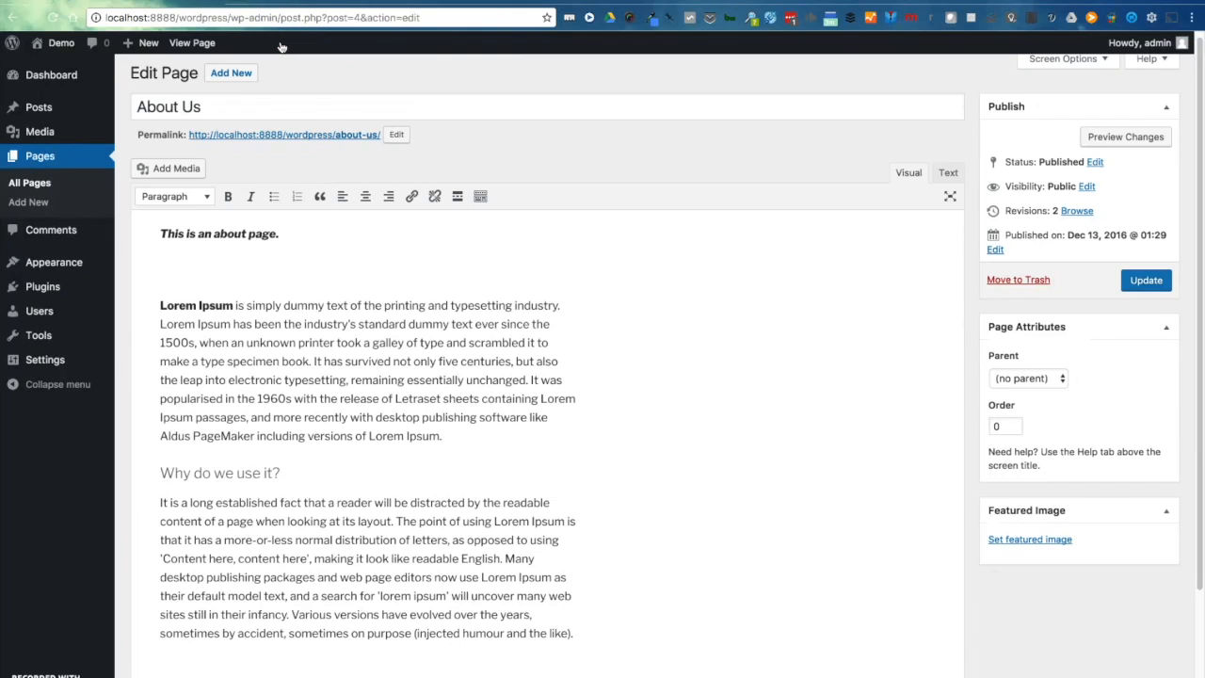
click(172, 283)
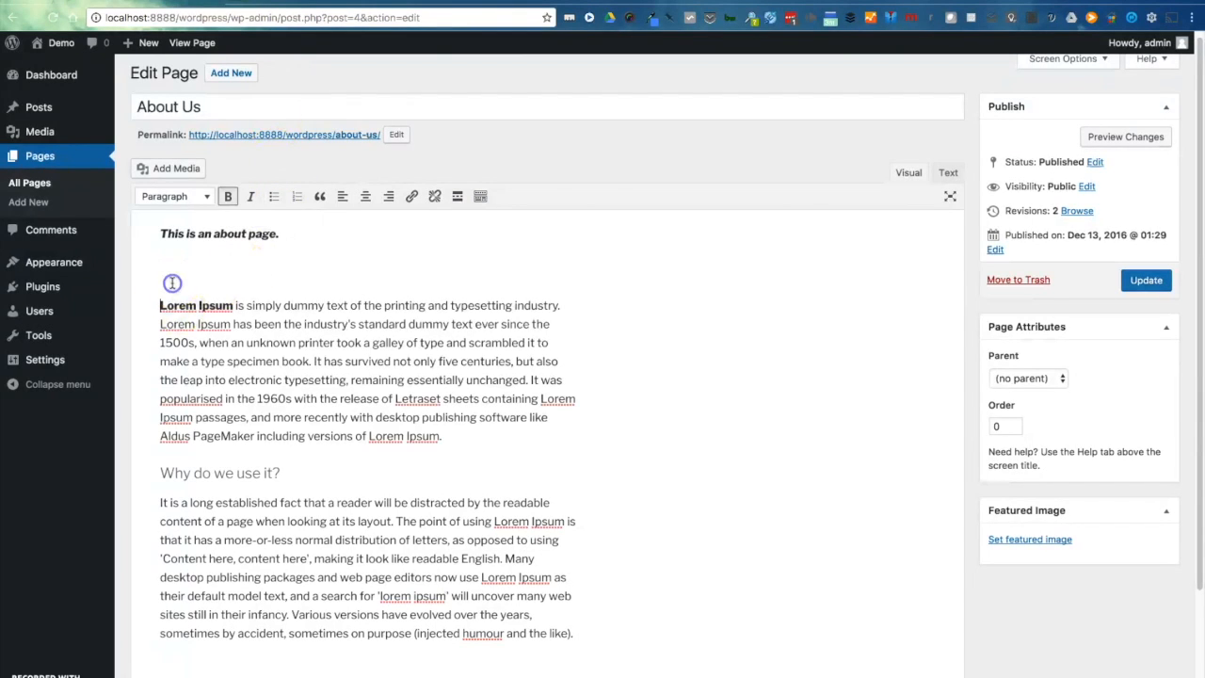
key(BackSpace)
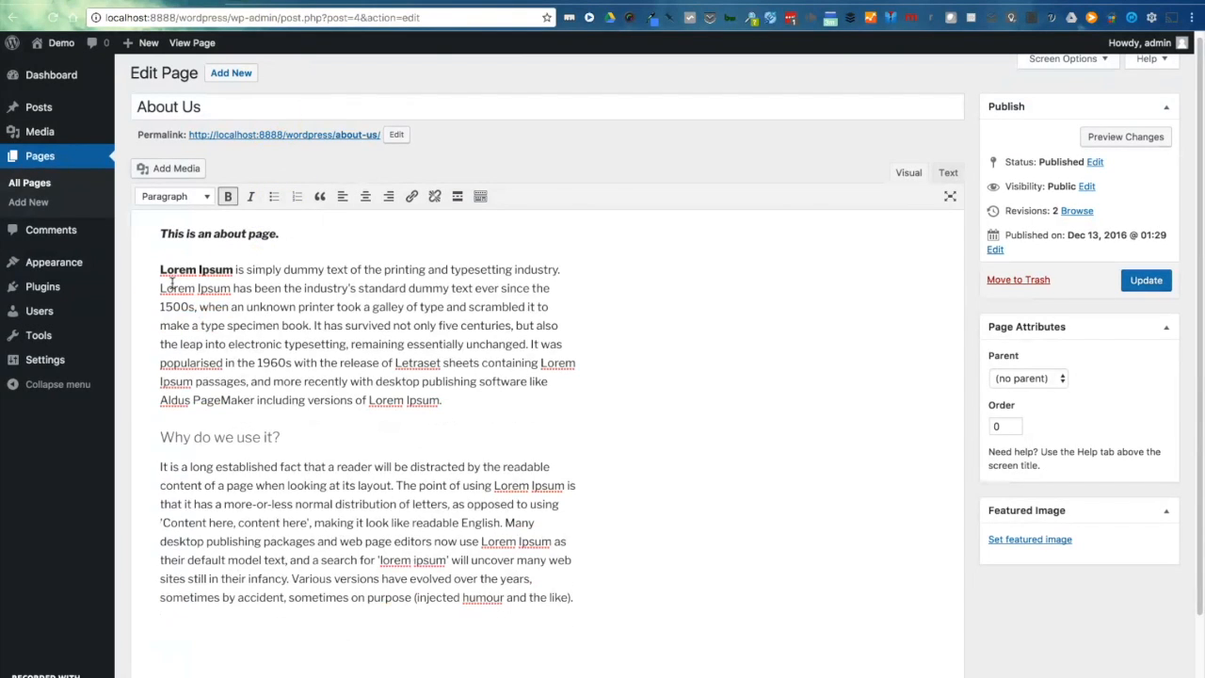
Update the About Us page and view it on the live site by way of the home page.
click(1126, 279)
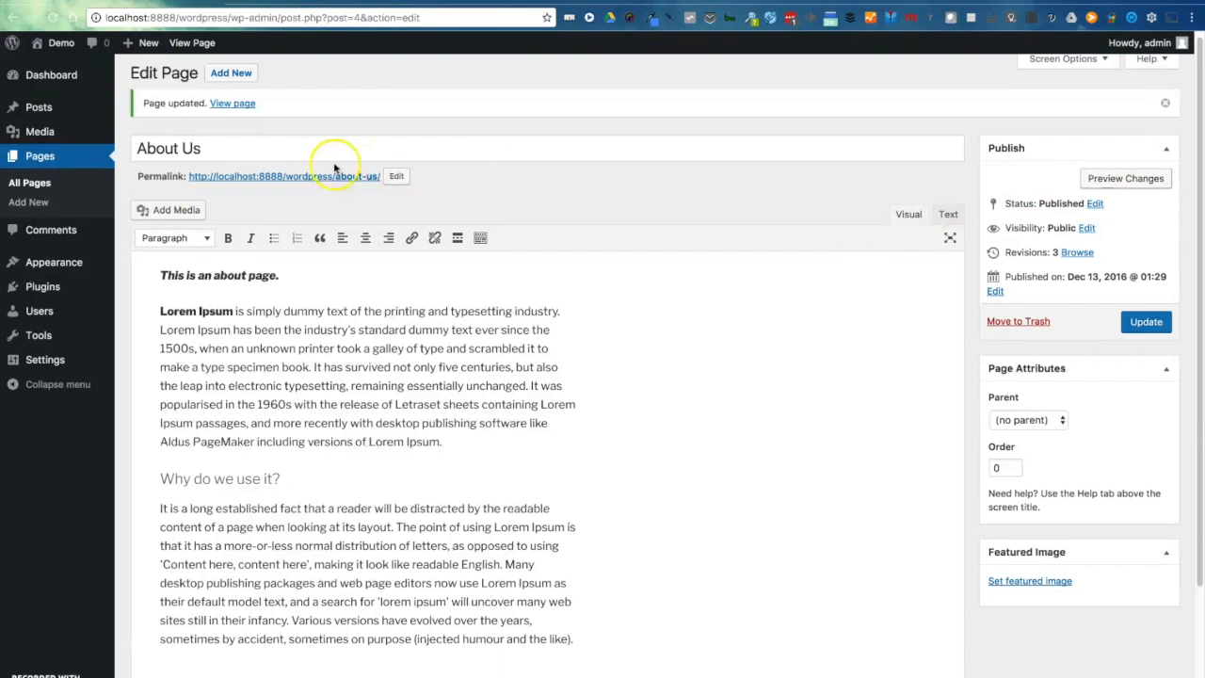
click(46, 44)
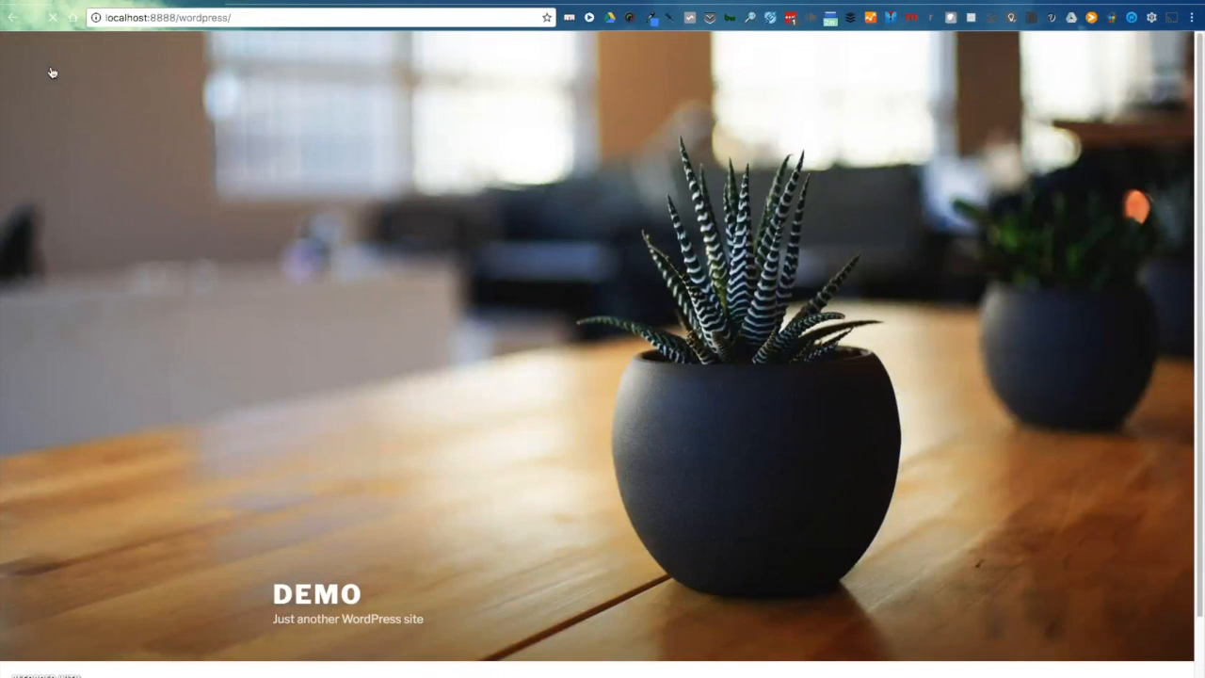
click(287, 671)
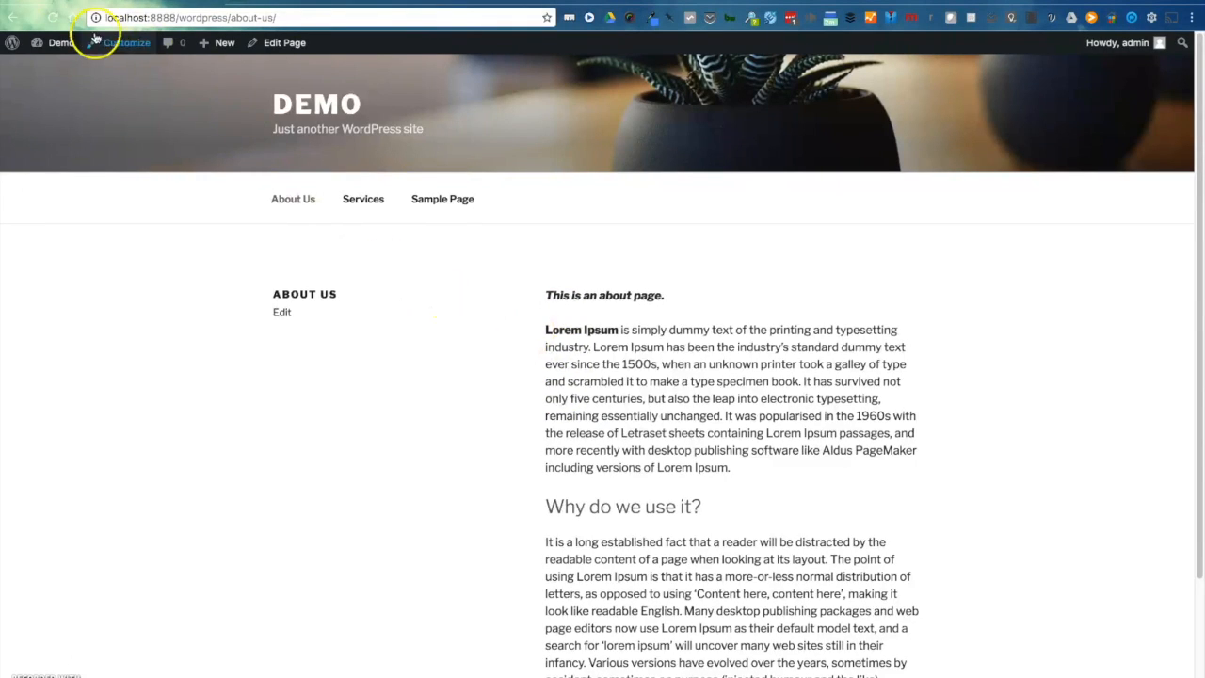
Return to the dashboard's list of pages and add a new page titled "This is a new page".
mouse_move(56, 47)
click(54, 74)
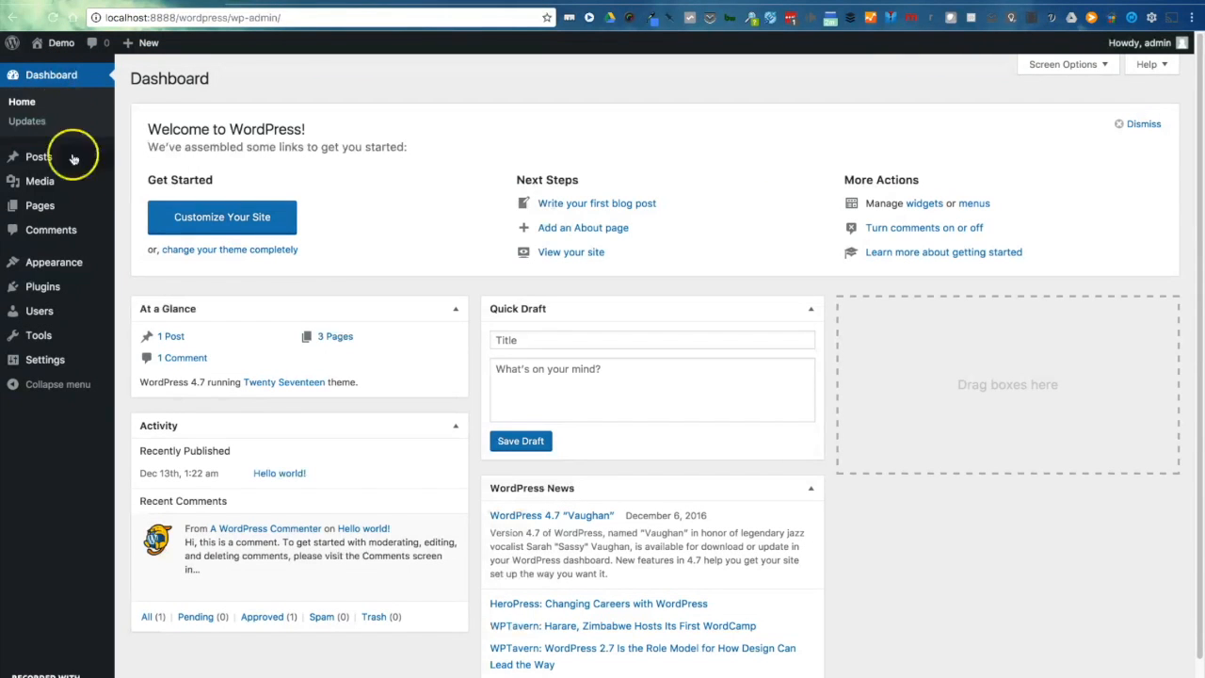
click(55, 208)
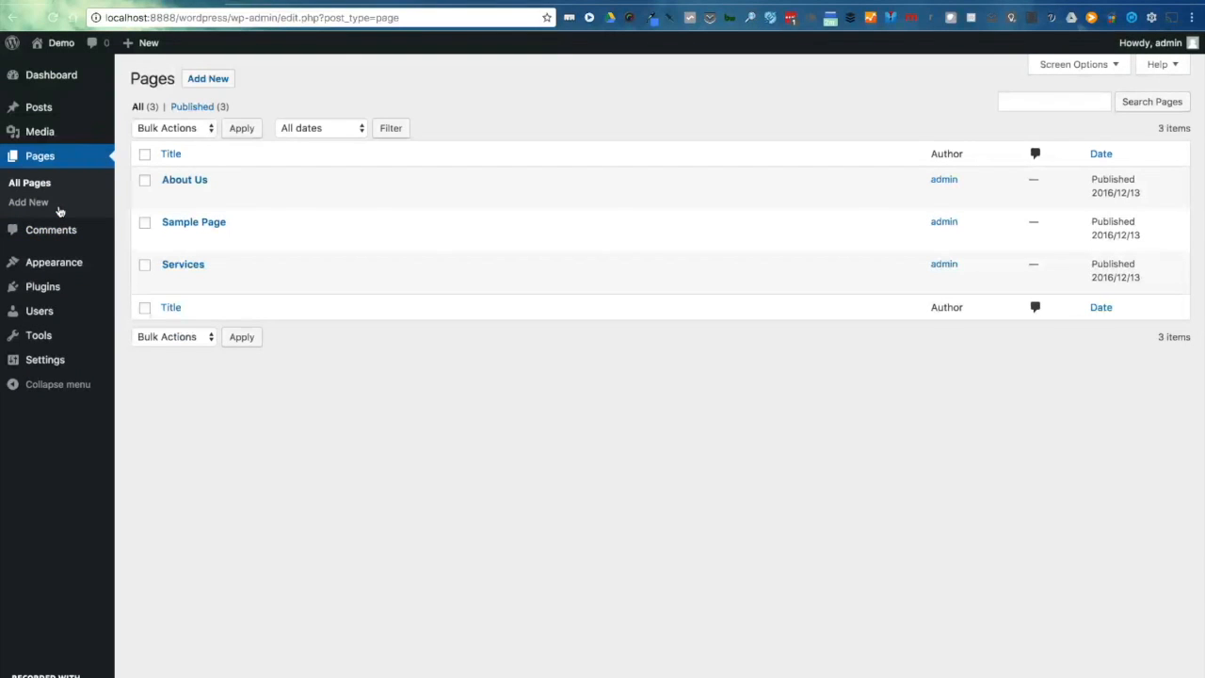
click(169, 280)
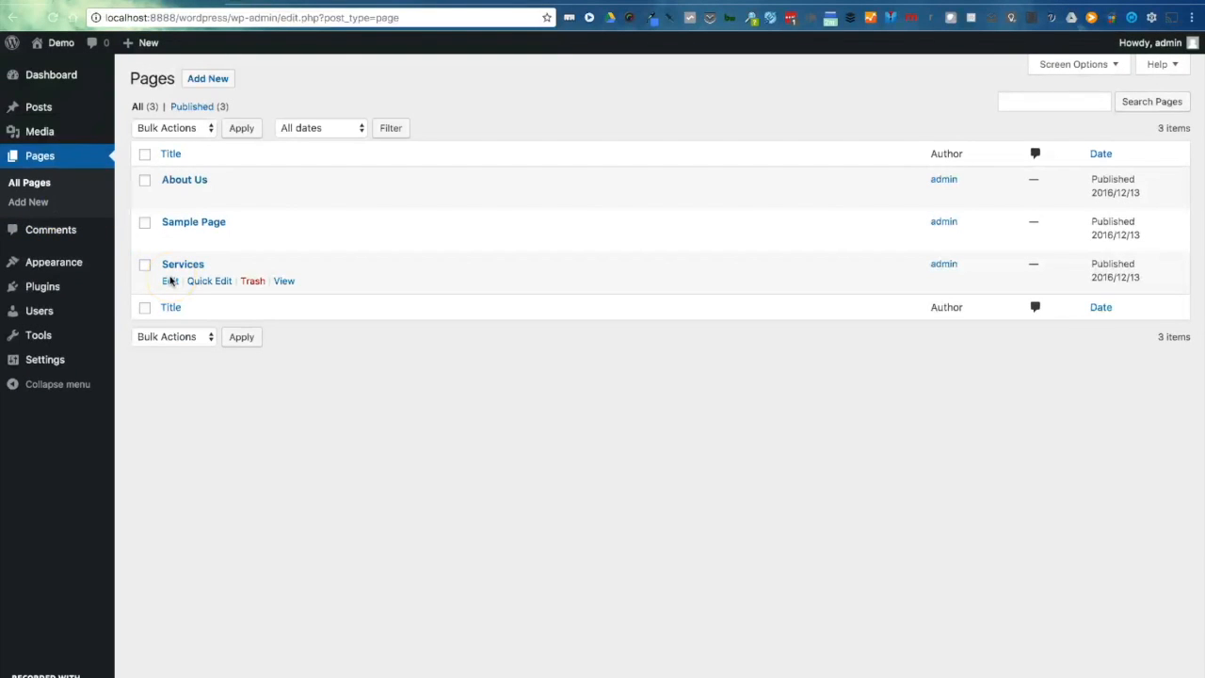
click(209, 80)
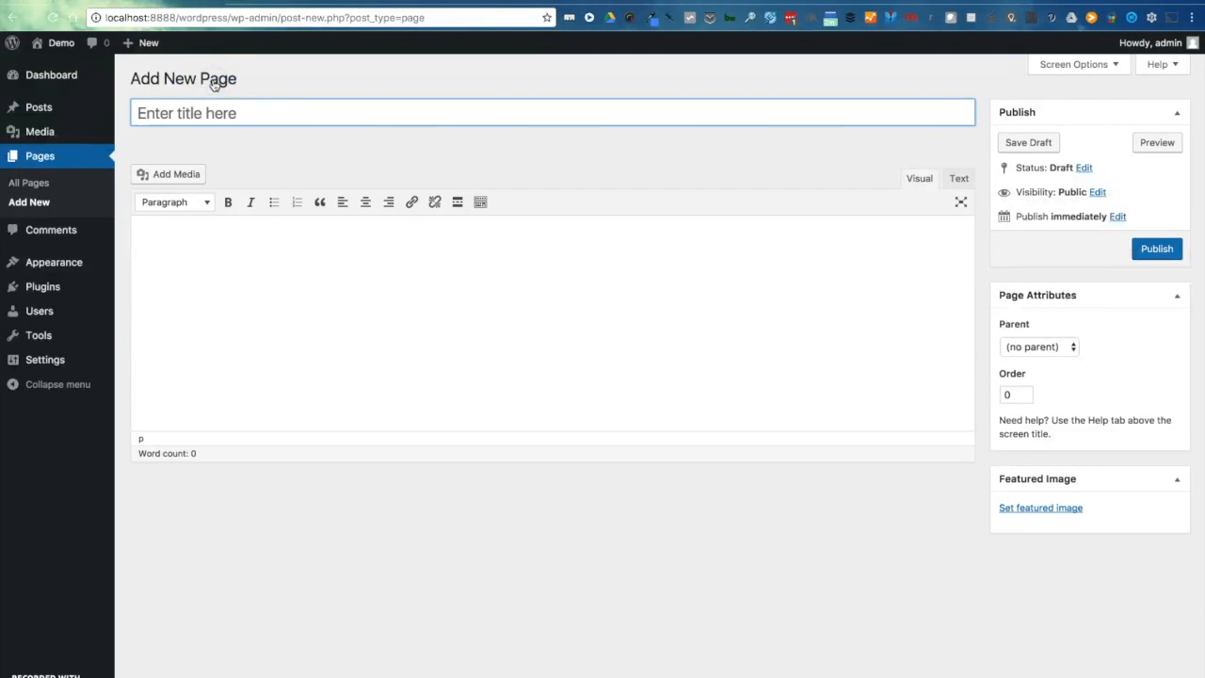
click(213, 172)
text(This i)
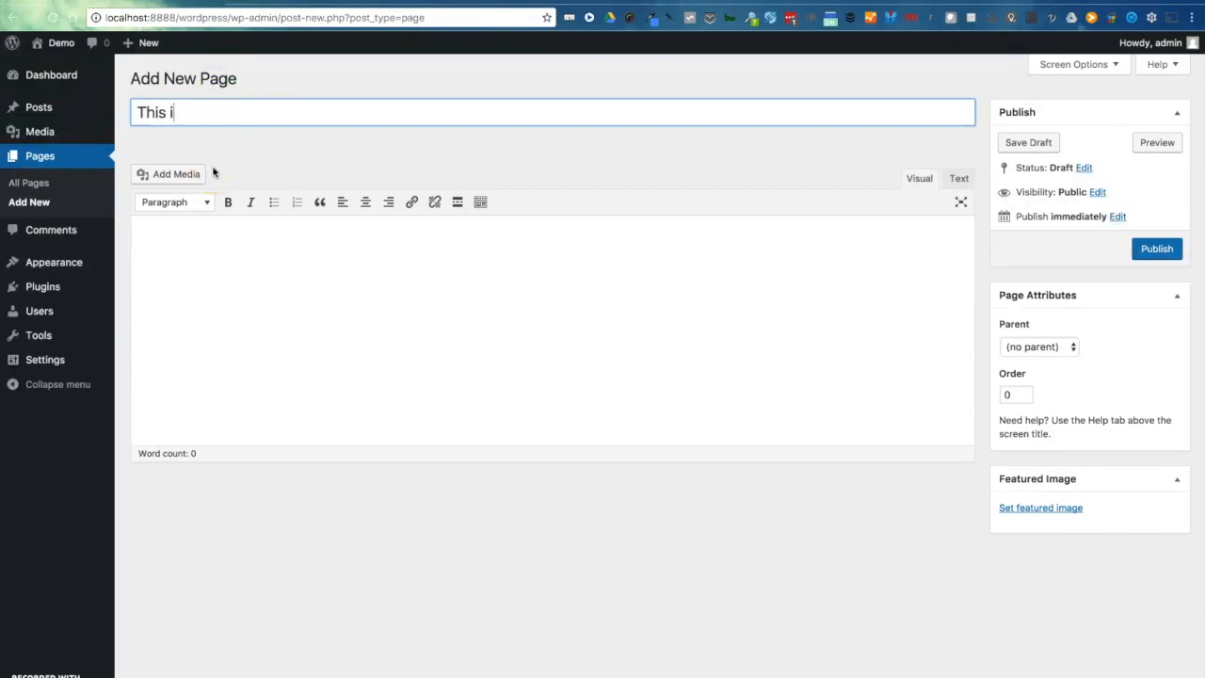
text(s a new p)
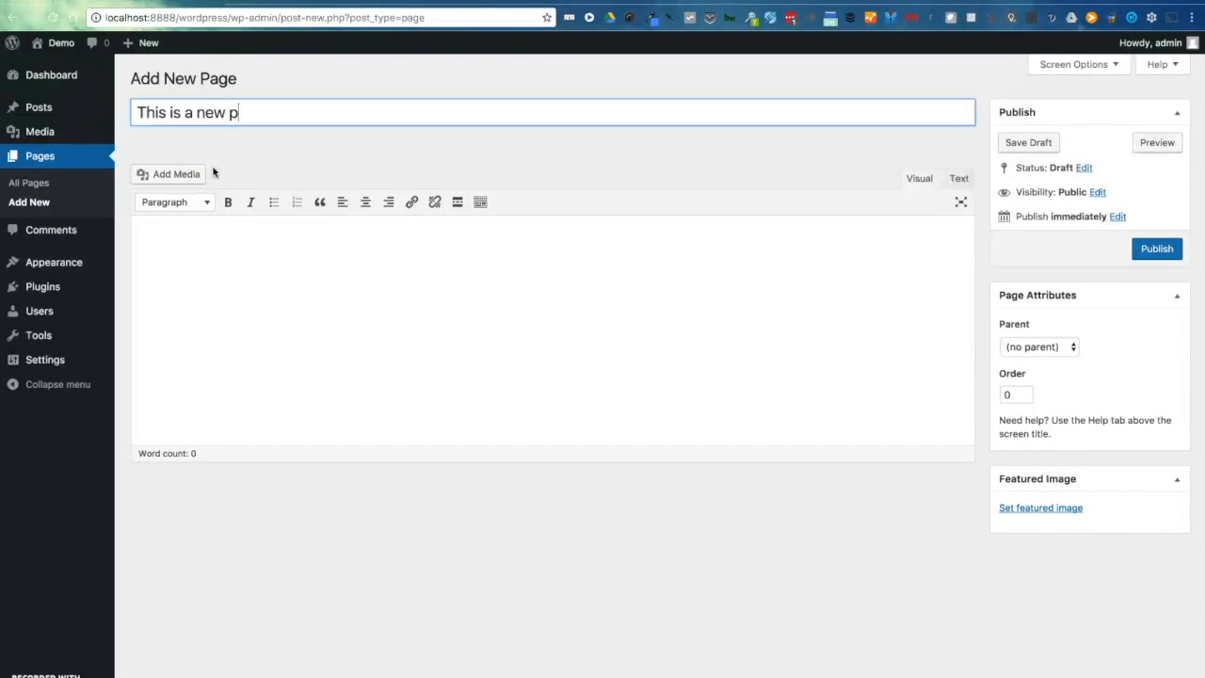
text(age)
Enter "this is a new page" as the new page's content and publish it.
key(Tab)
text(this is a)
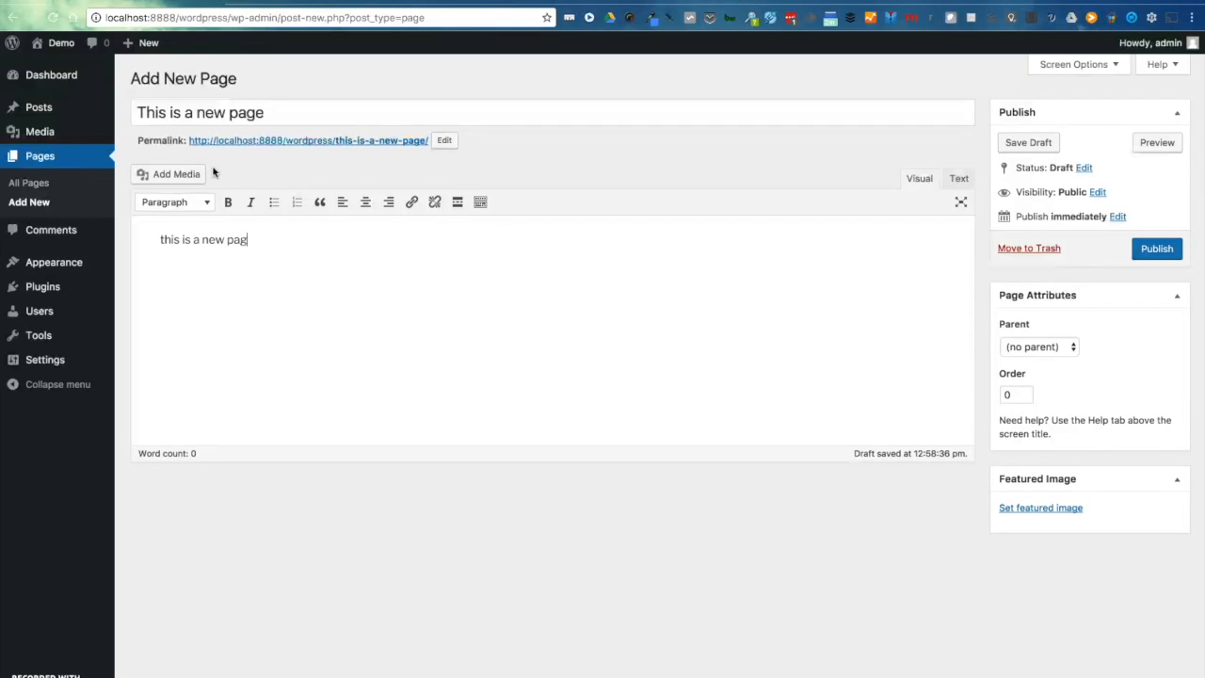
click(1159, 251)
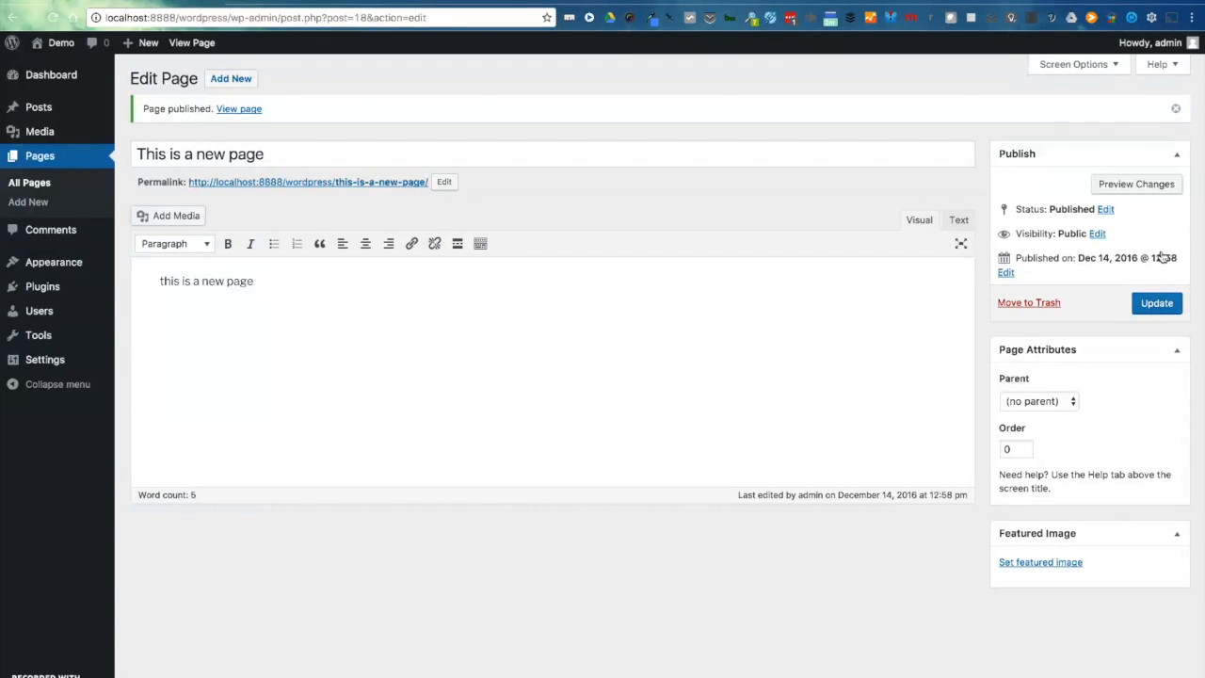
Update the new page and open the site's menu editor.
click(1145, 307)
mouse_move(73, 272)
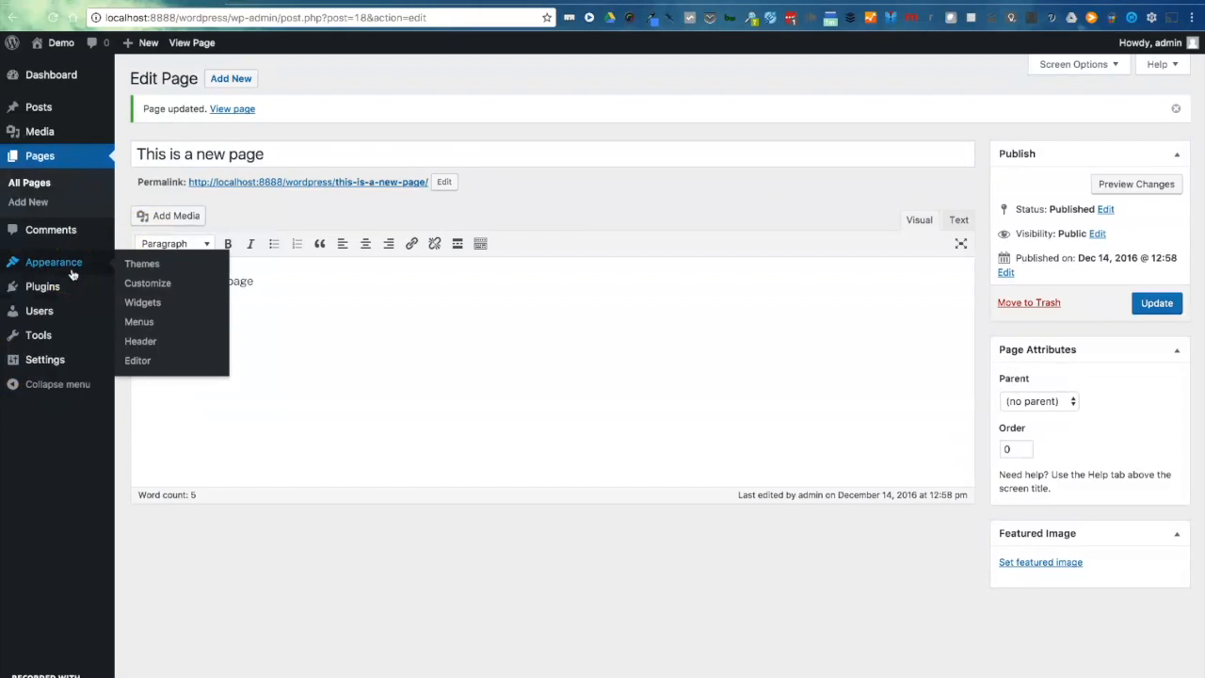
click(146, 325)
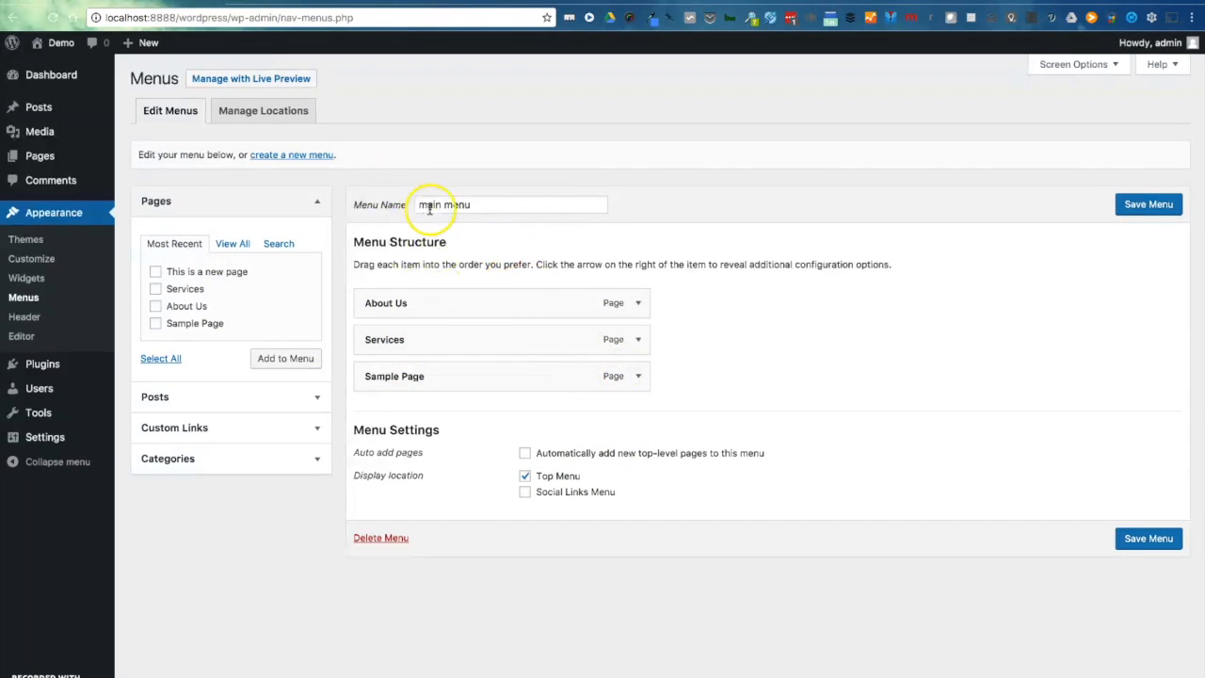
Add "This is a new page" to the main menu, place it between About Us and Services, and save the menu.
click(157, 272)
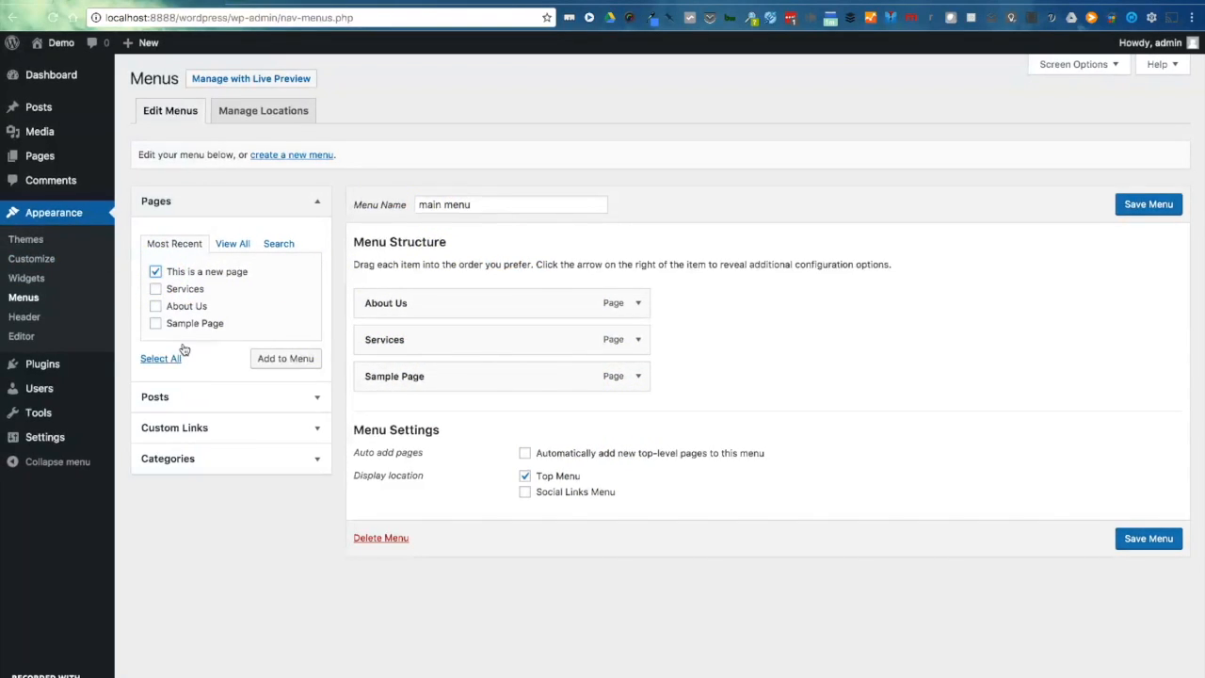
click(285, 361)
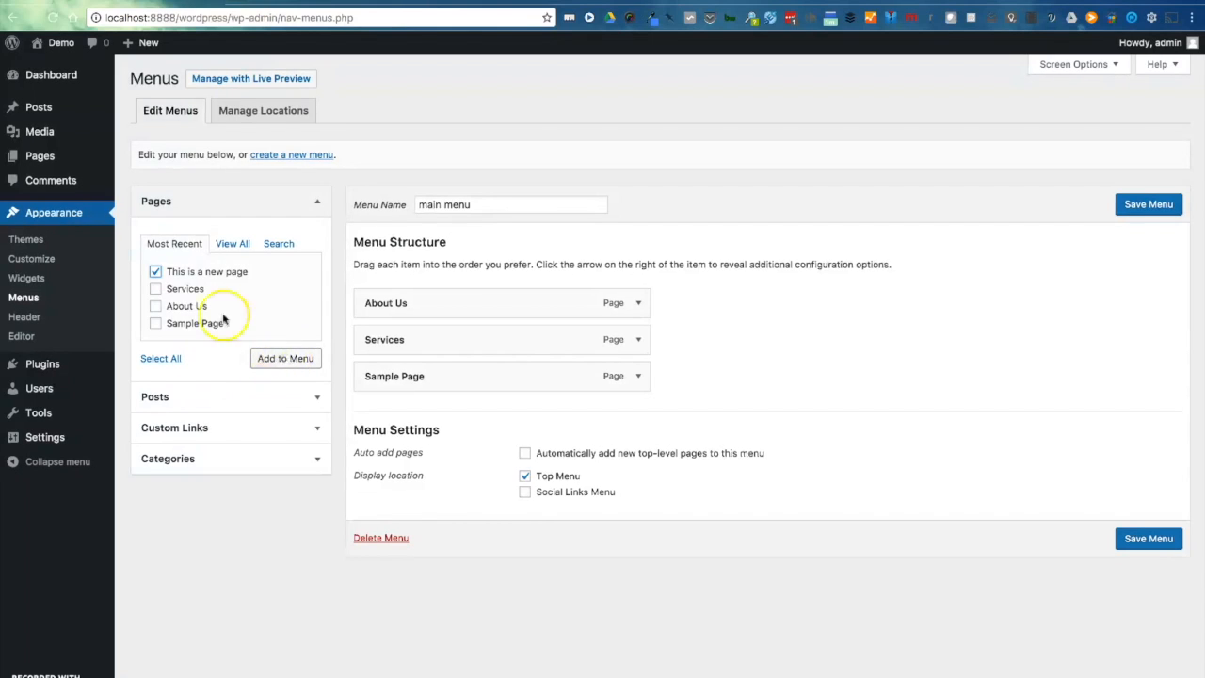
click(287, 360)
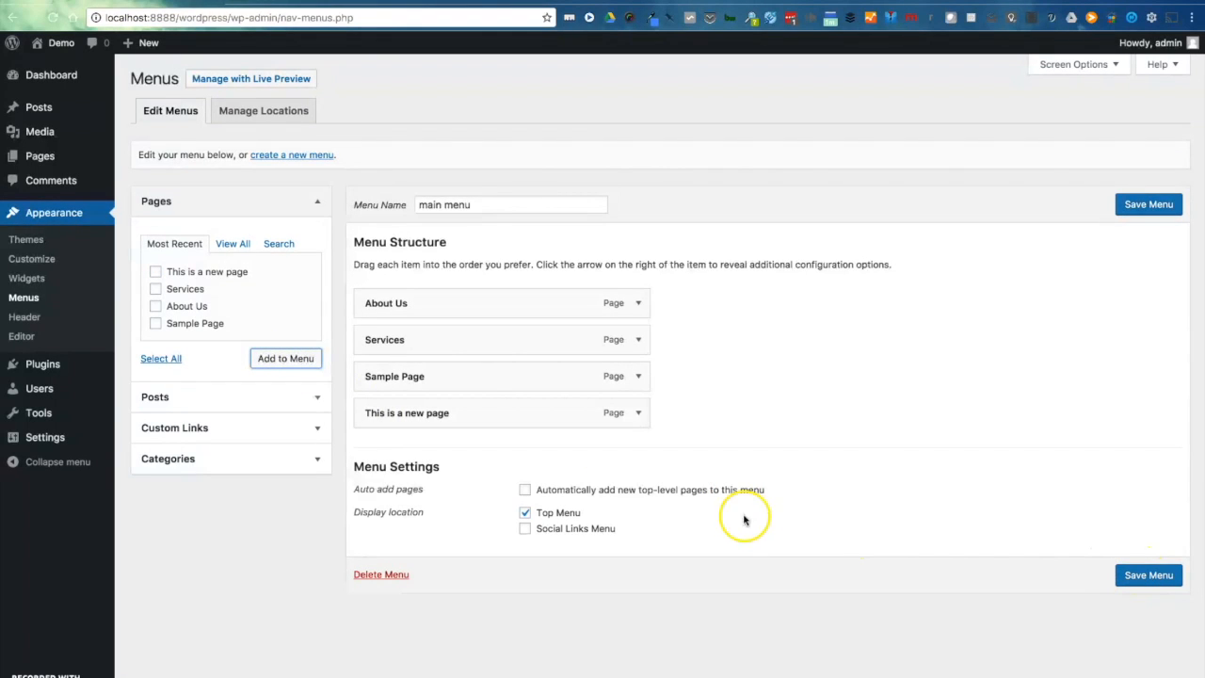
drag(475, 416, 462, 339)
click(1148, 577)
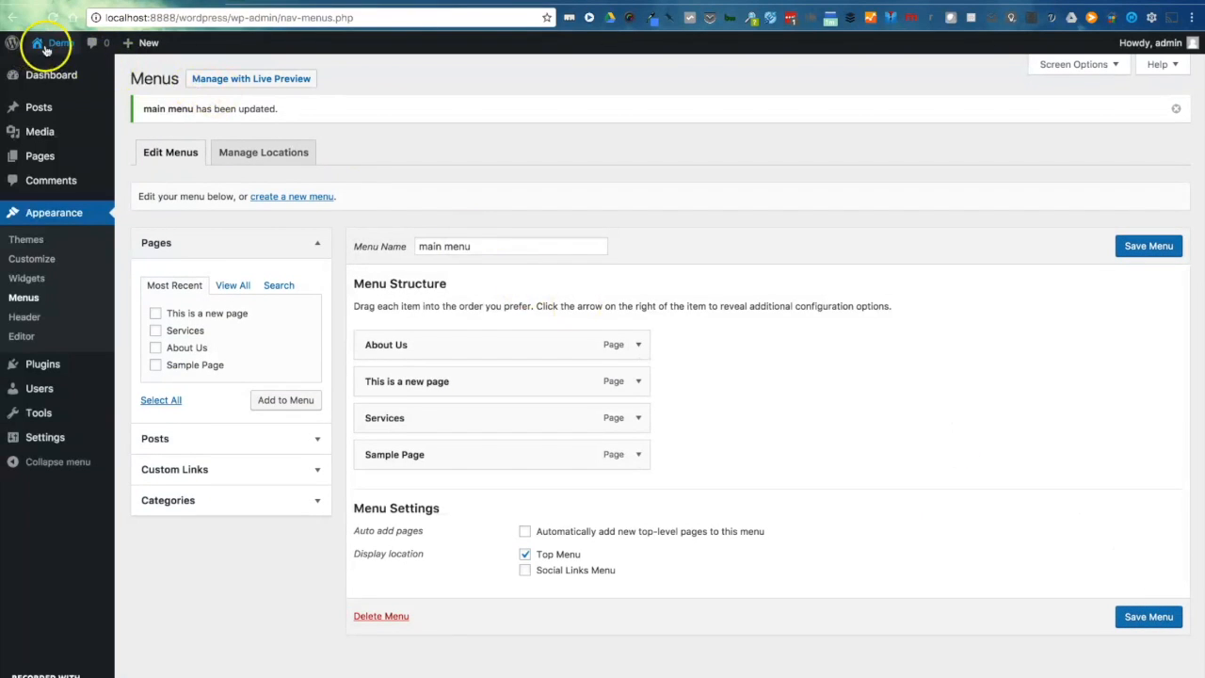
View "This is a new page" through the live site's navigation menu and open it for editing from there.
click(47, 49)
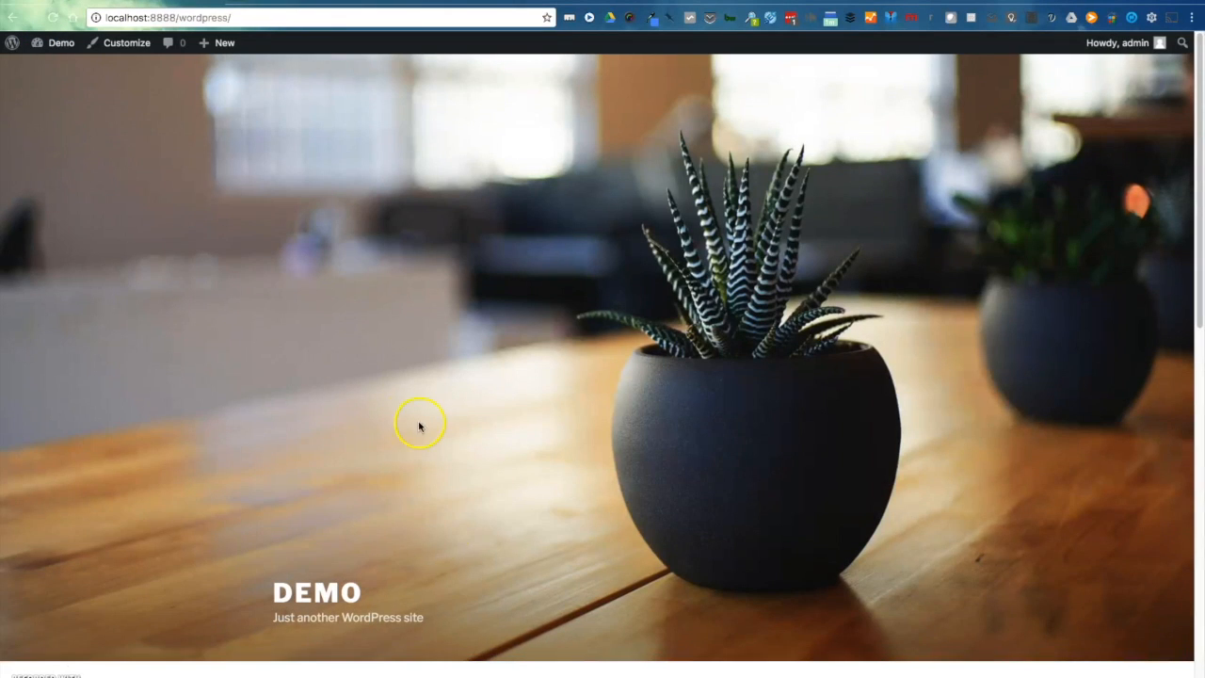
click(387, 677)
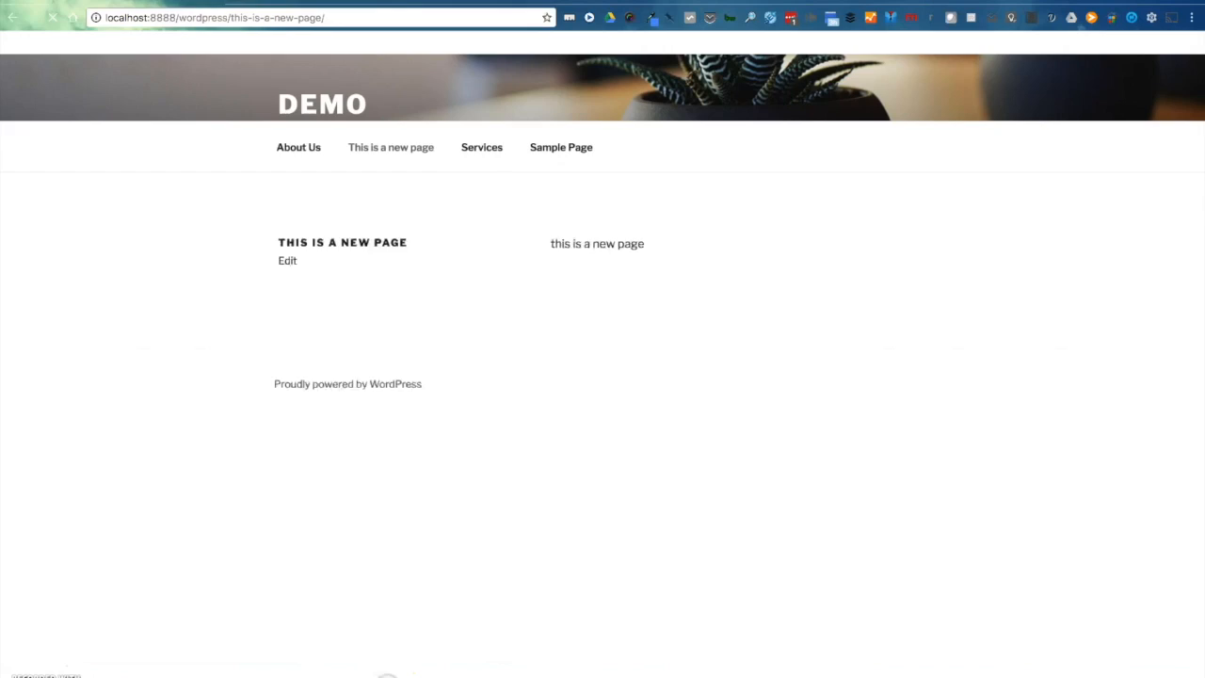
click(287, 313)
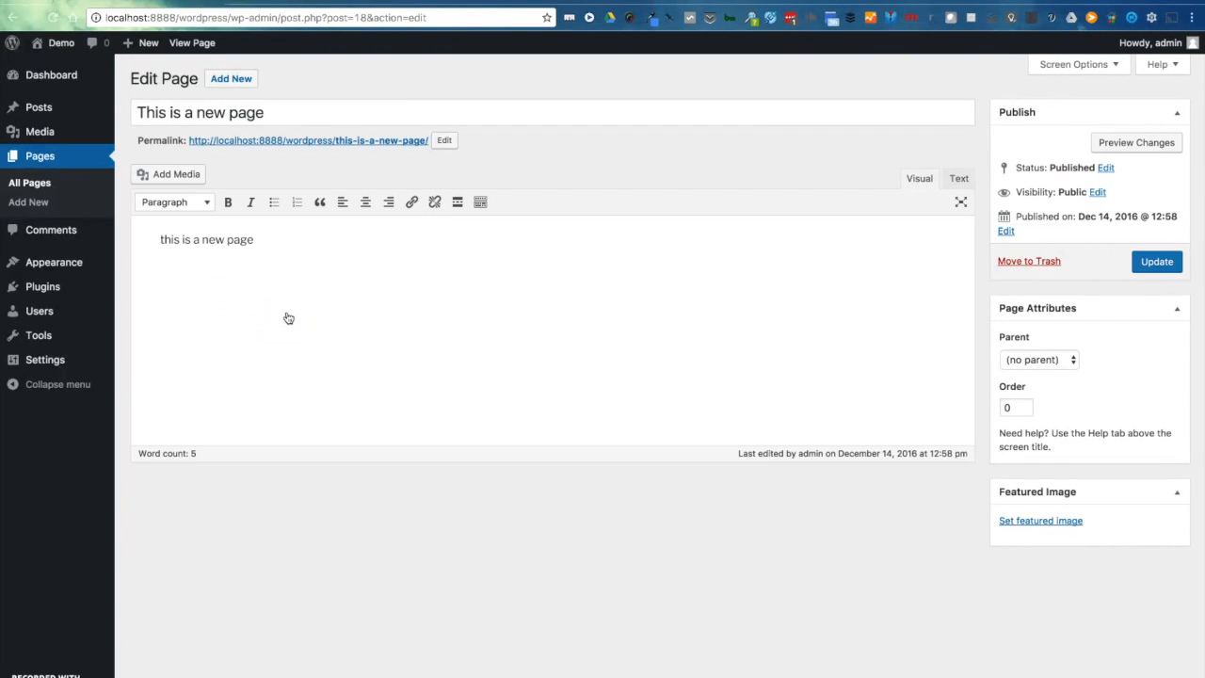
Return to the list of all pages and move "This is a new page" to the trash.
click(35, 159)
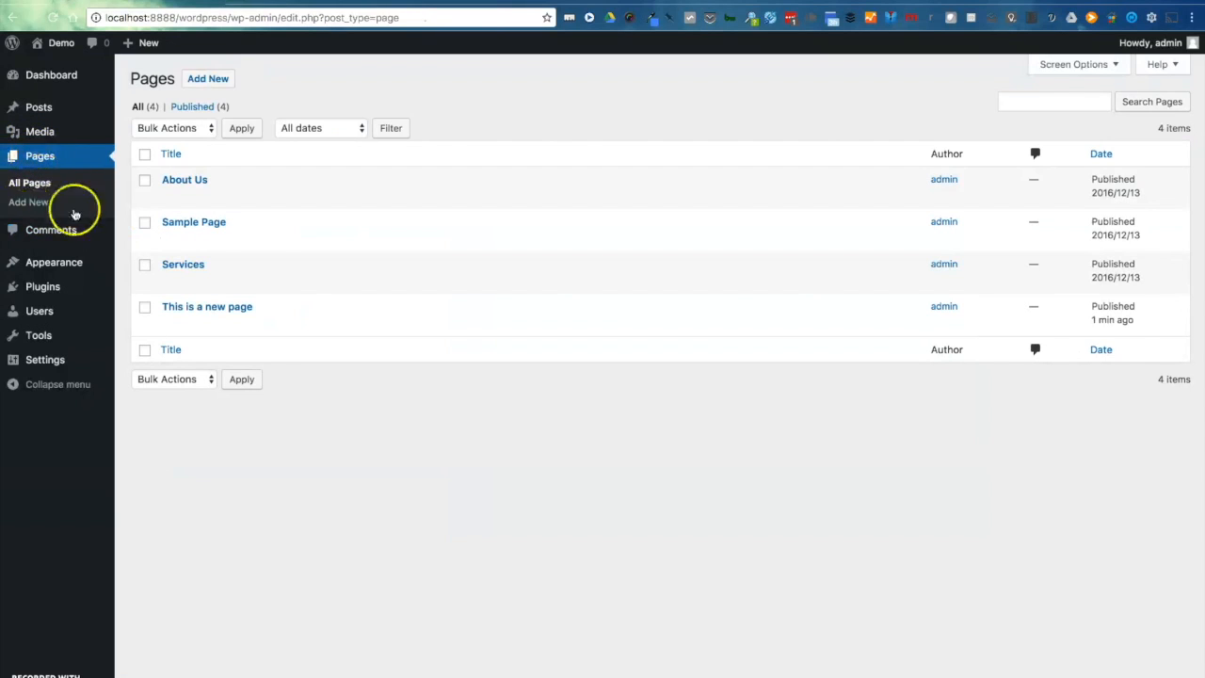
mouse_move(301, 286)
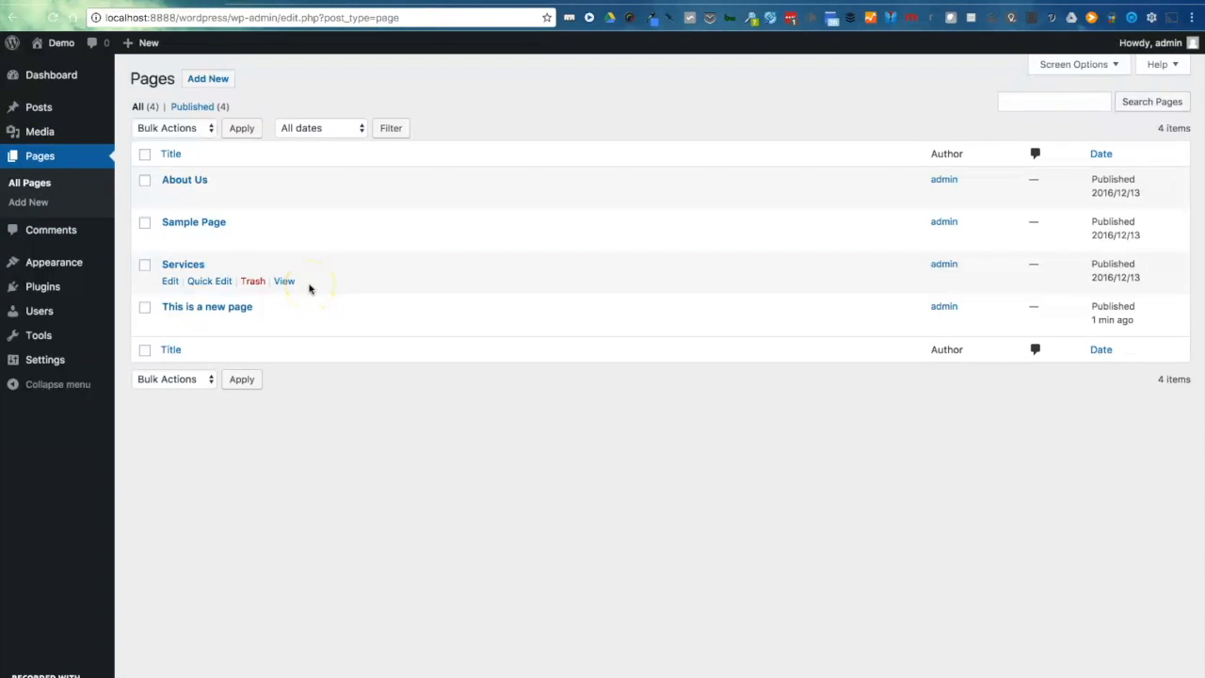
mouse_move(170, 191)
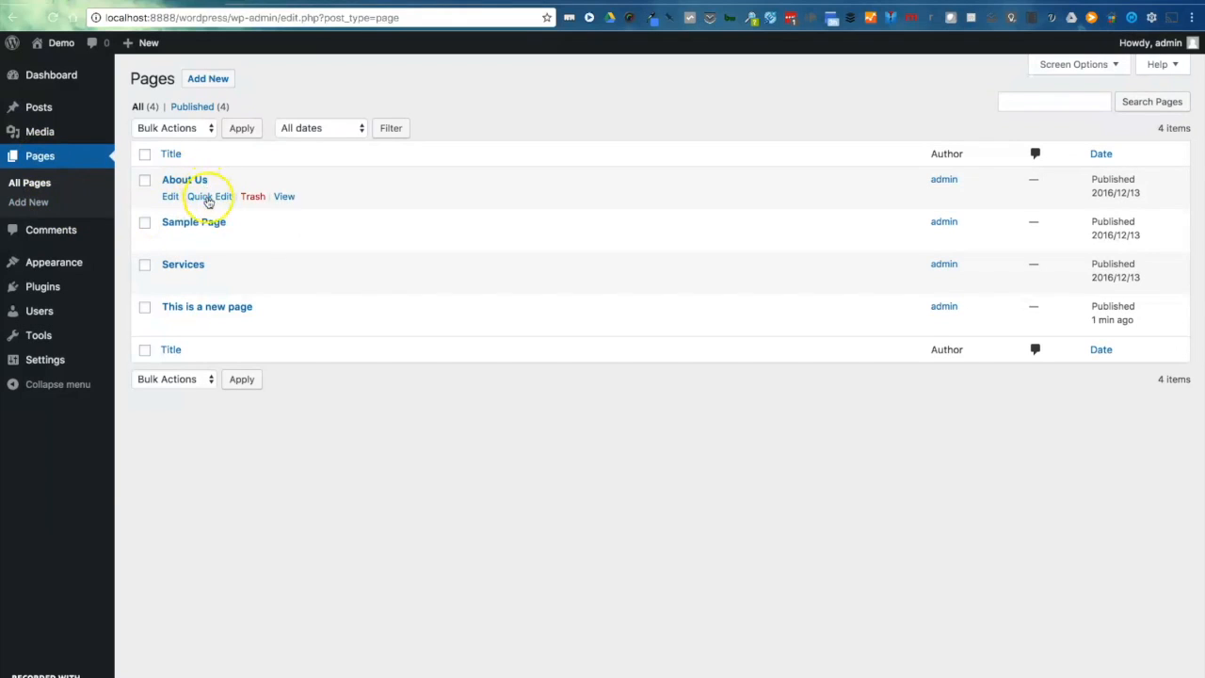
mouse_move(194, 279)
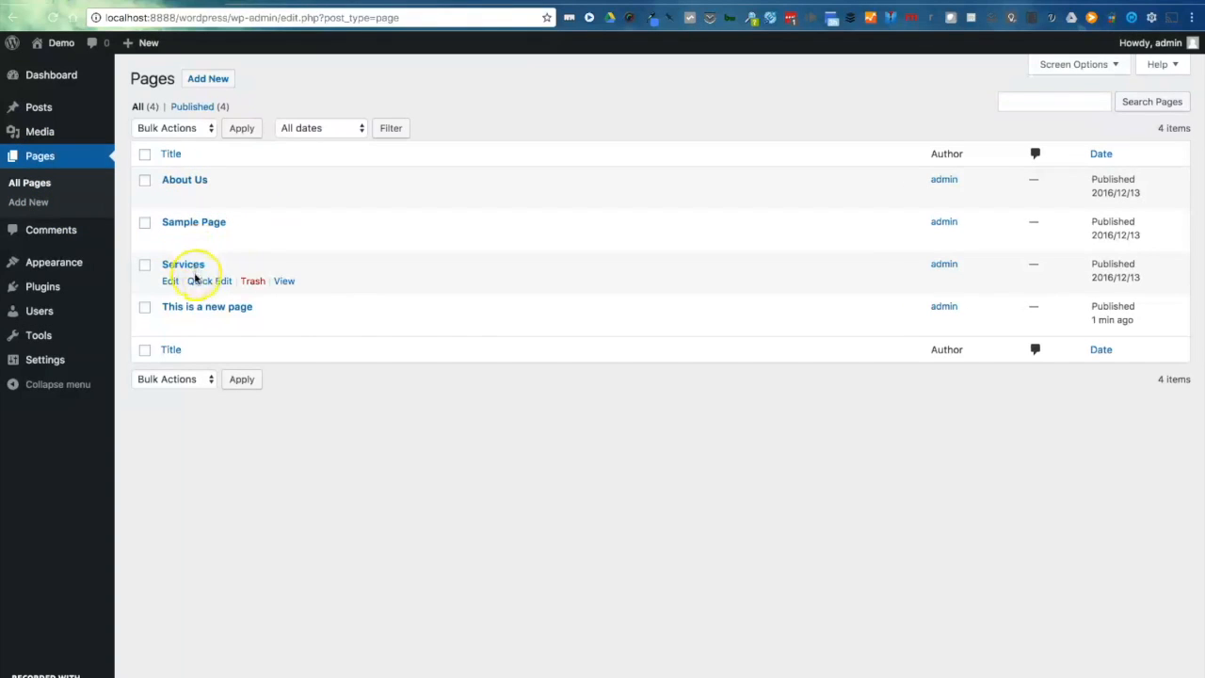
click(253, 289)
mouse_move(246, 329)
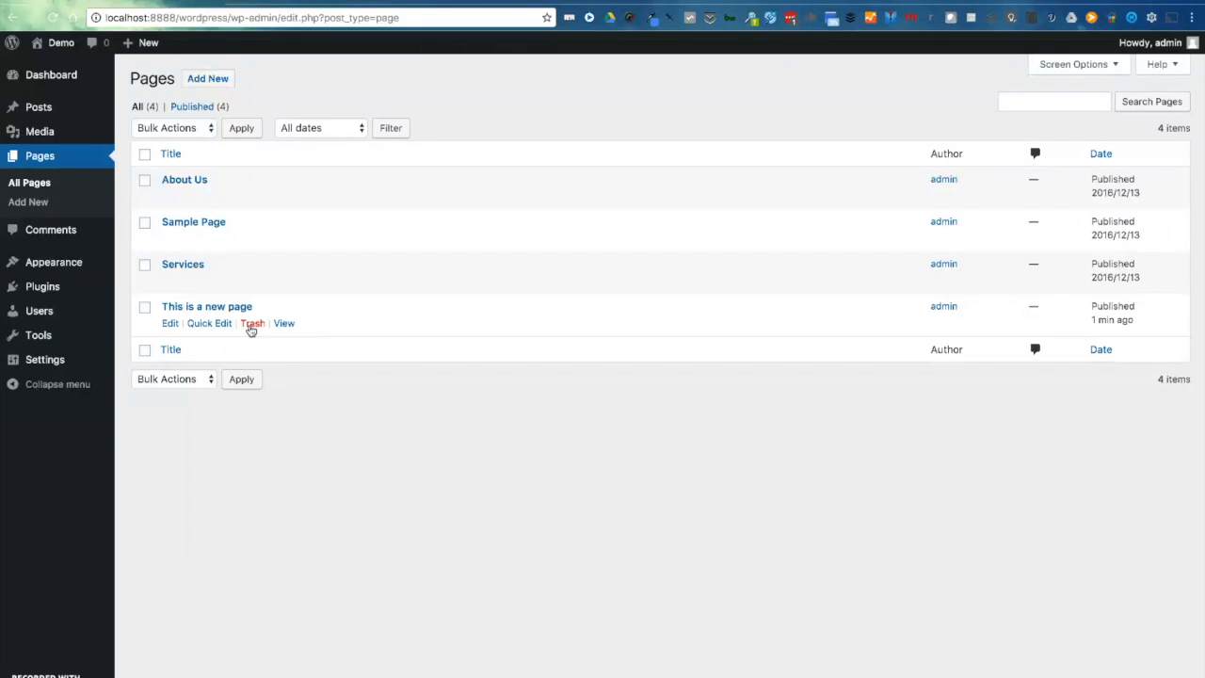
click(251, 327)
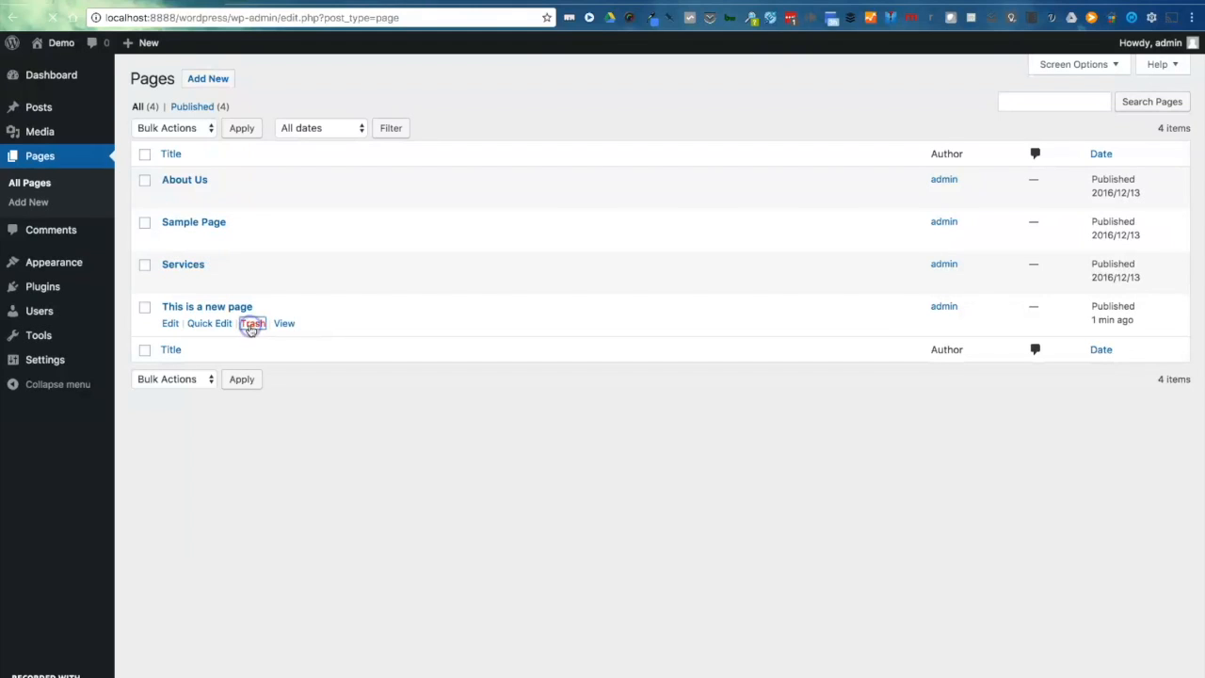
click(293, 566)
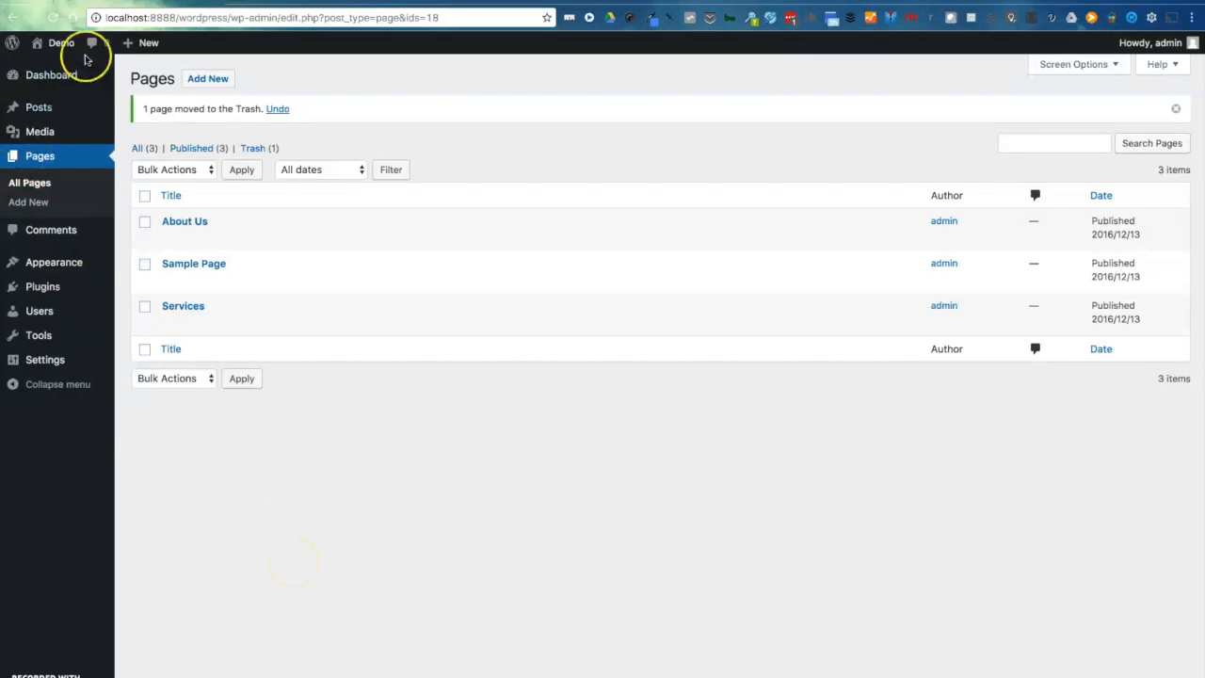
Visit the live site's home page from the dashboard.
click(54, 45)
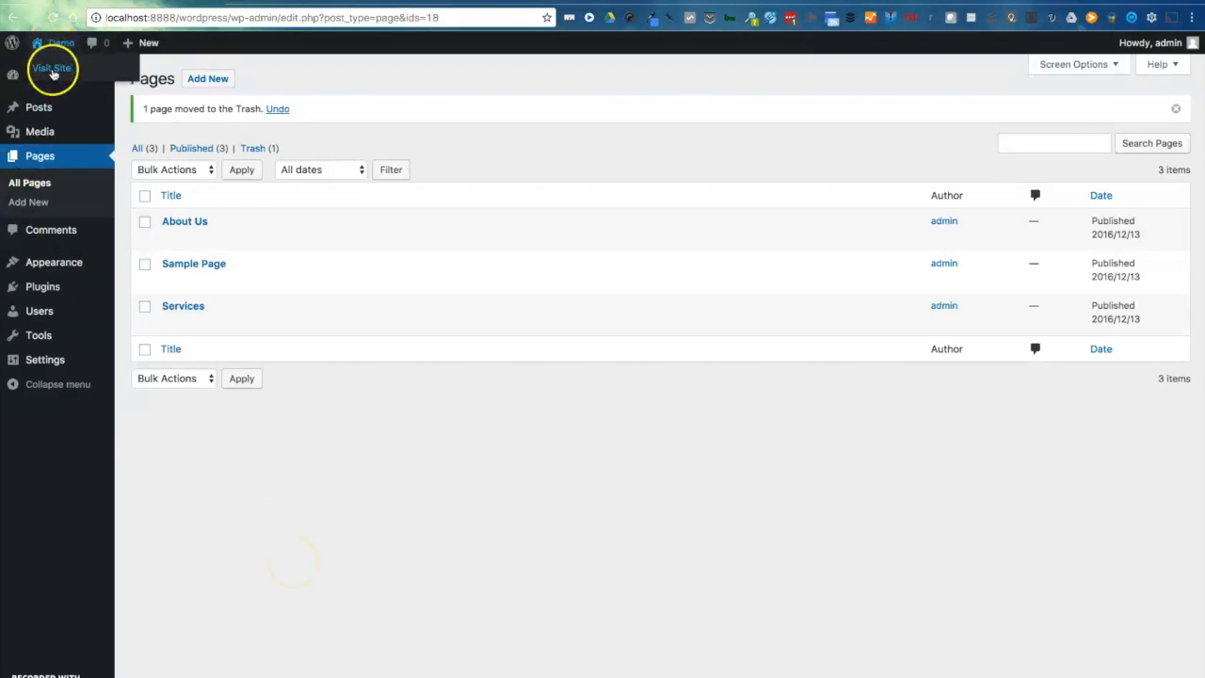